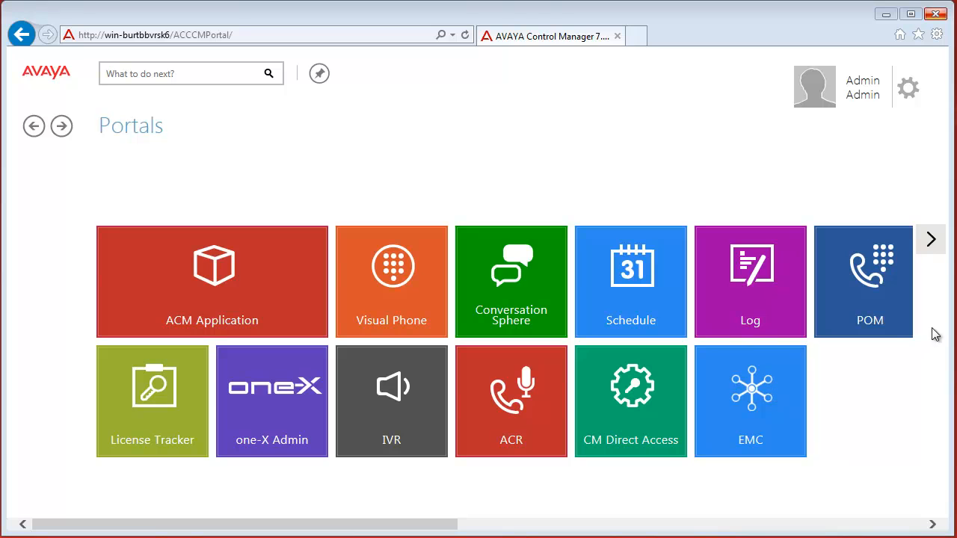
- Navigate to Configuration Portal > UC > Media Storage to reach the media storage list
click(931, 240)
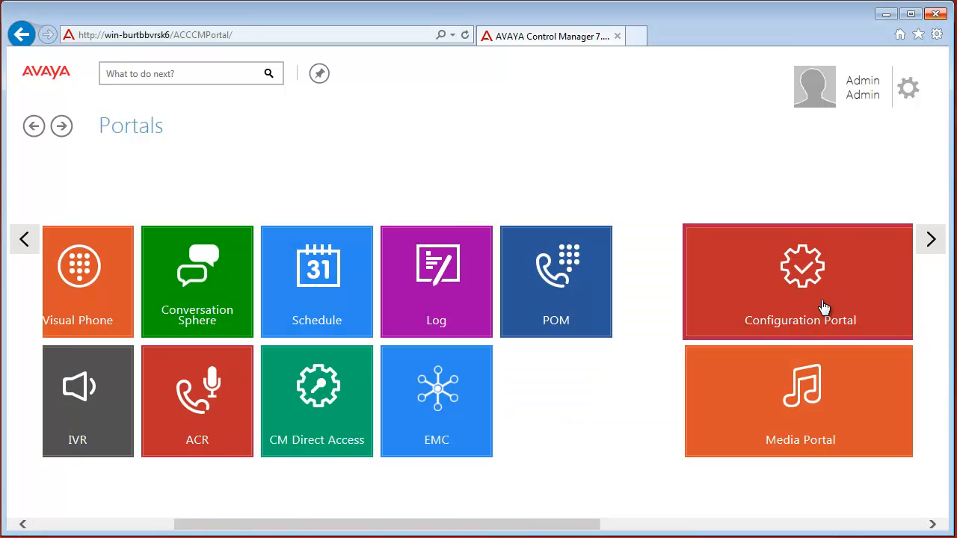
click(822, 305)
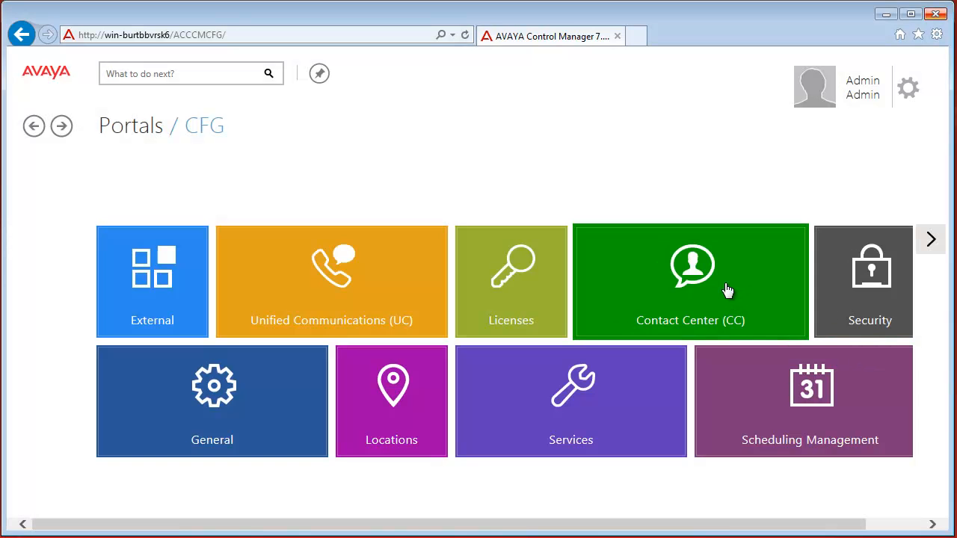
click(350, 296)
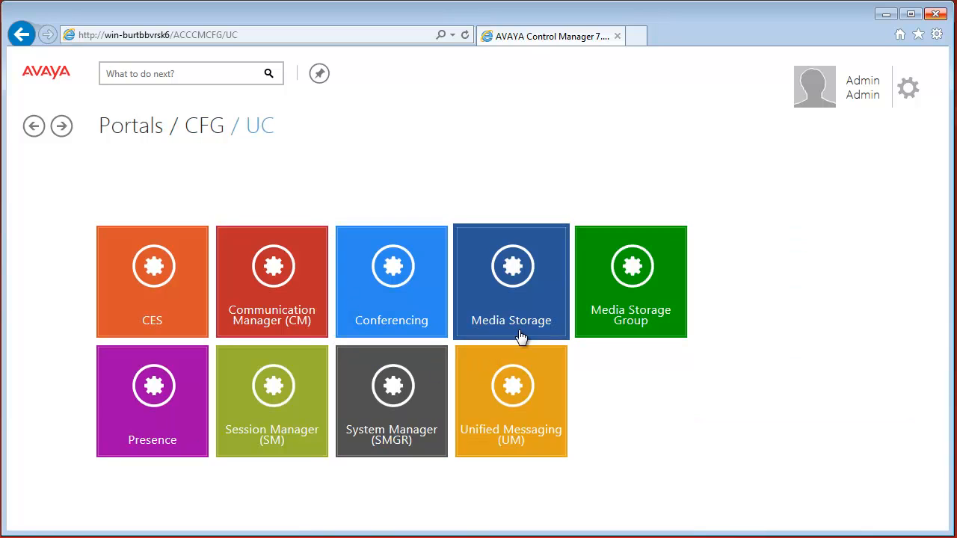
click(530, 297)
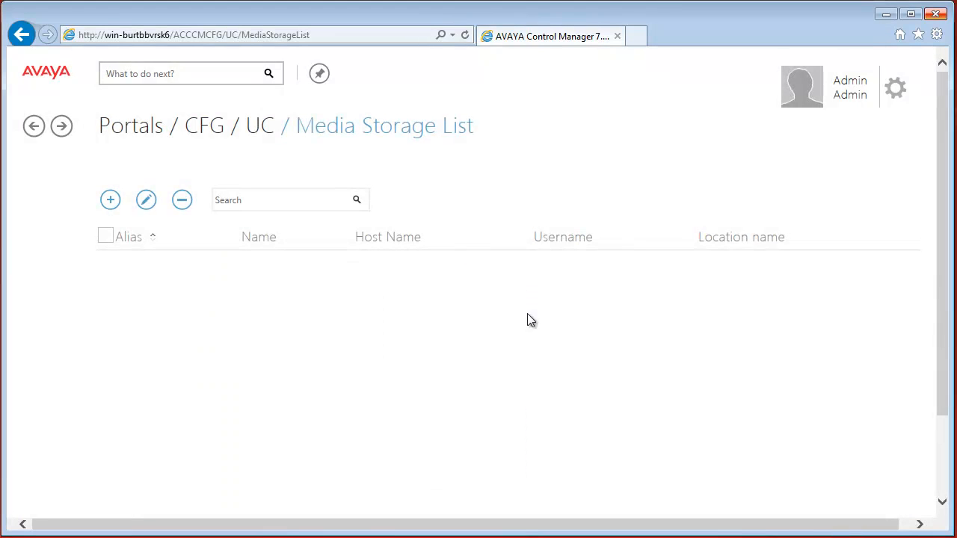
- Start a new media storage entry with Storage Type set to CM, ready to enter alias and name
click(110, 200)
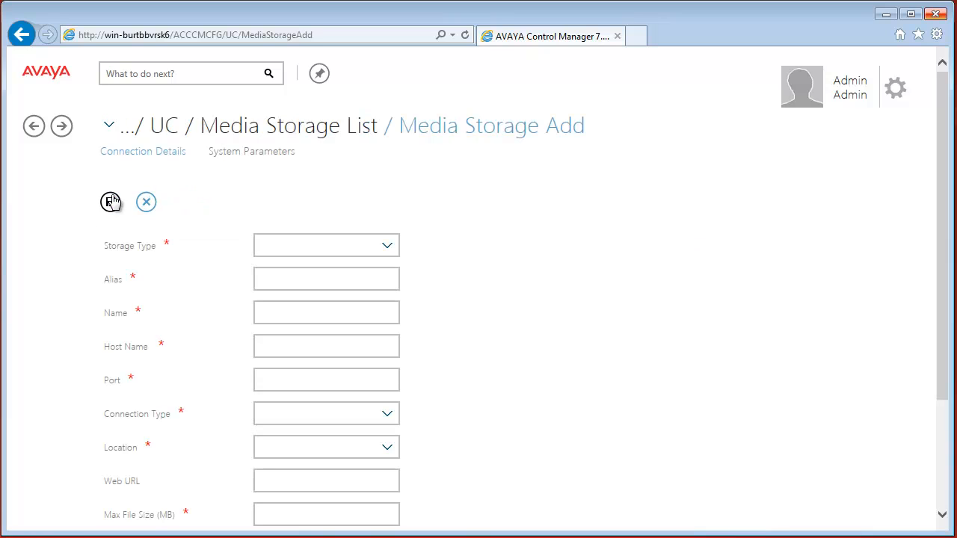
click(325, 247)
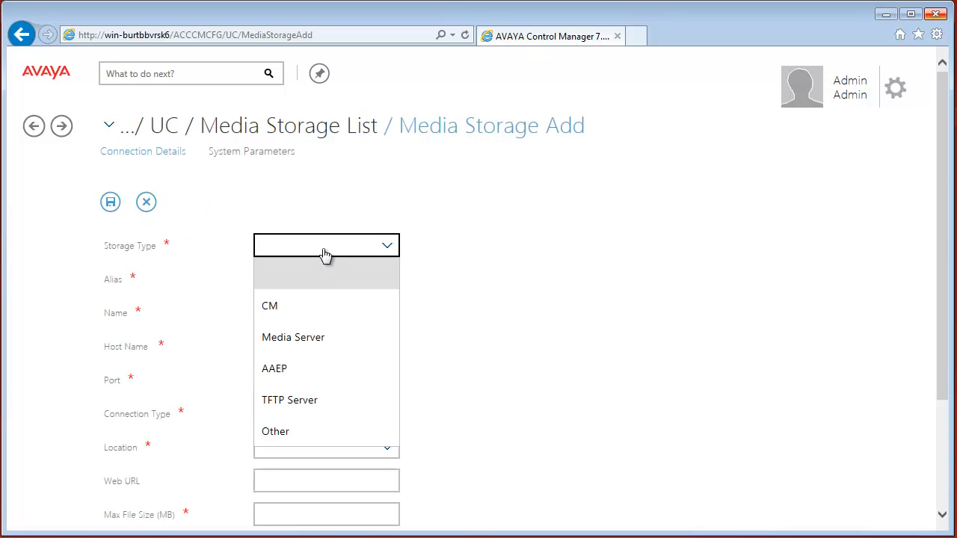
click(329, 306)
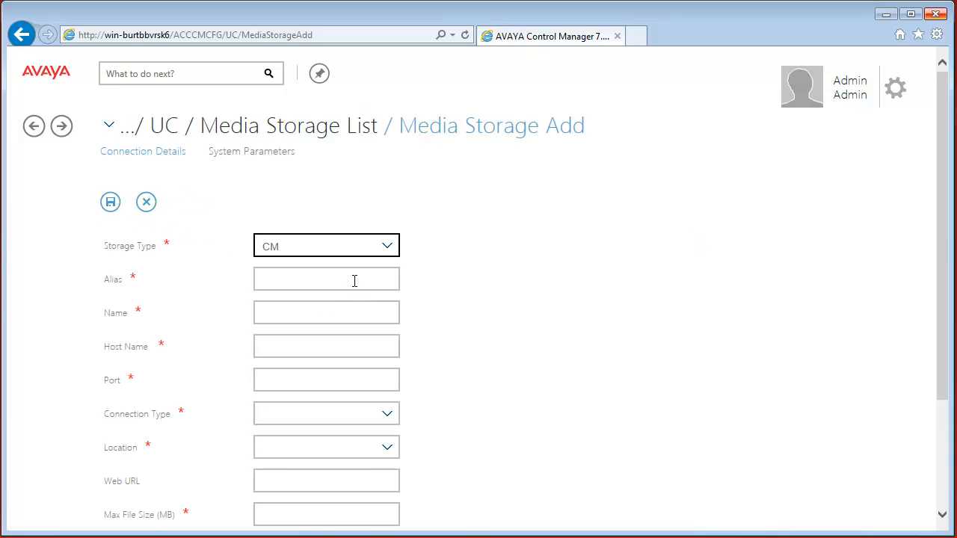
click(354, 280)
click(350, 312)
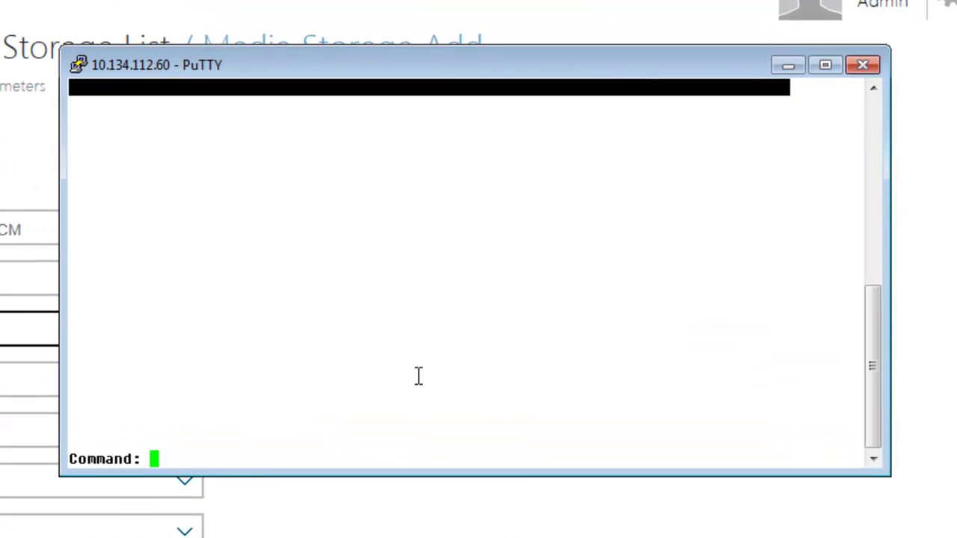
text(l)
text(ist medi)
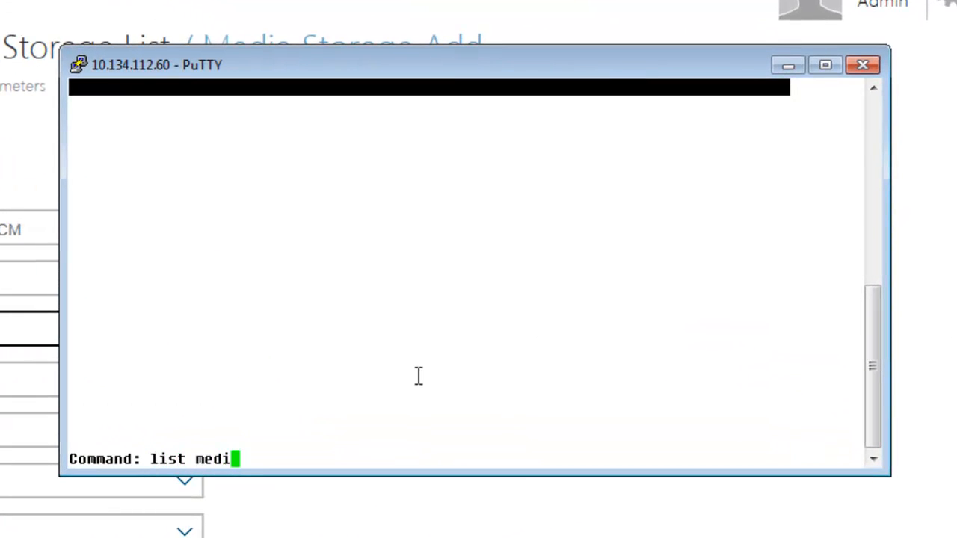
- Run 'list media-gateway' and 'display media-gateway 1' to find the MGP IPv4 address 10.134.112.225
key(Return)
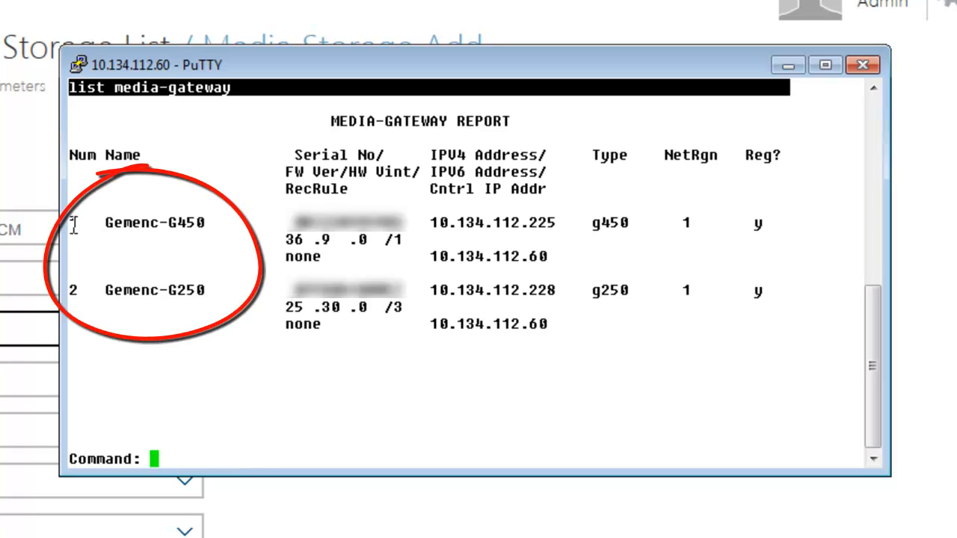
text(display )
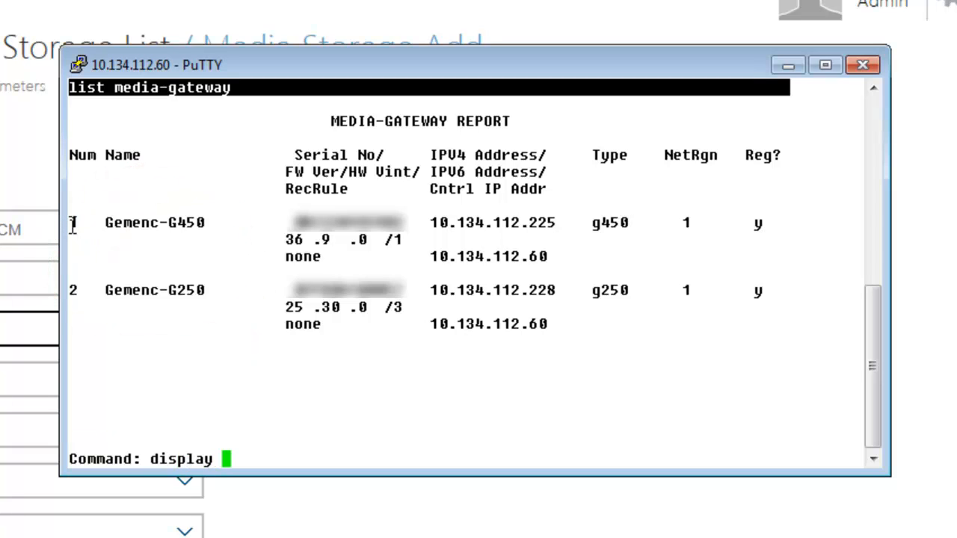
text(media 1)
key(Return)
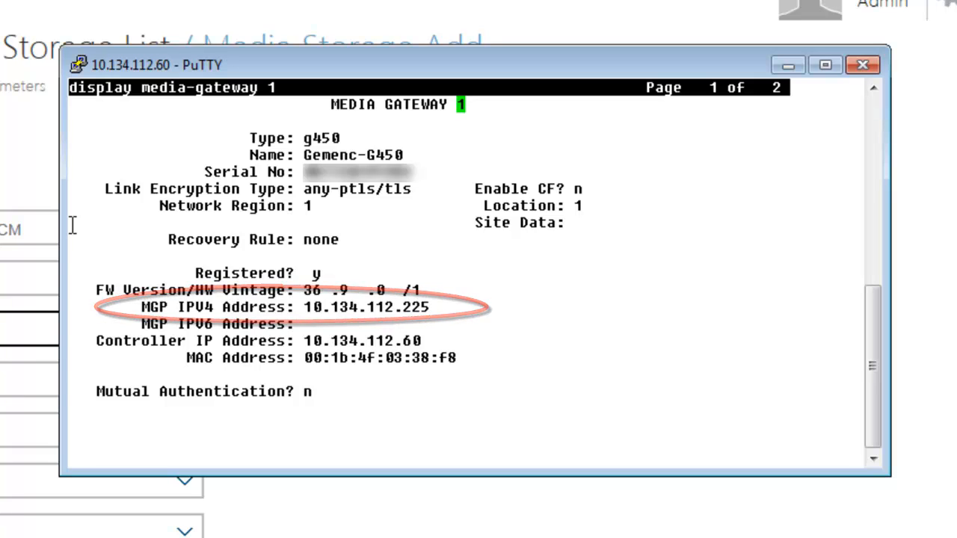
key(Page_Down)
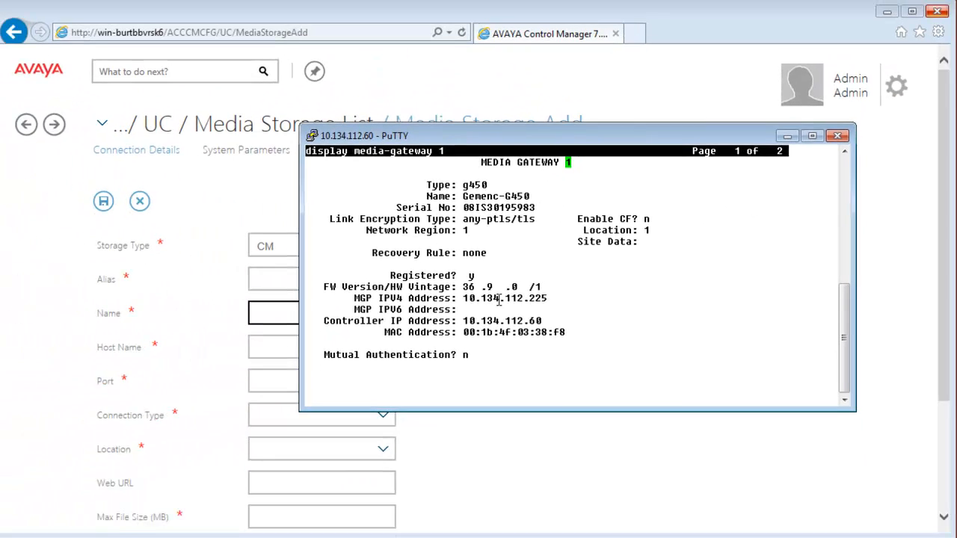
- Paste 10.134.112.225 as Host Name and enter 001V9 as the storage name and alias
click(281, 351)
right_click(280, 351)
click(321, 415)
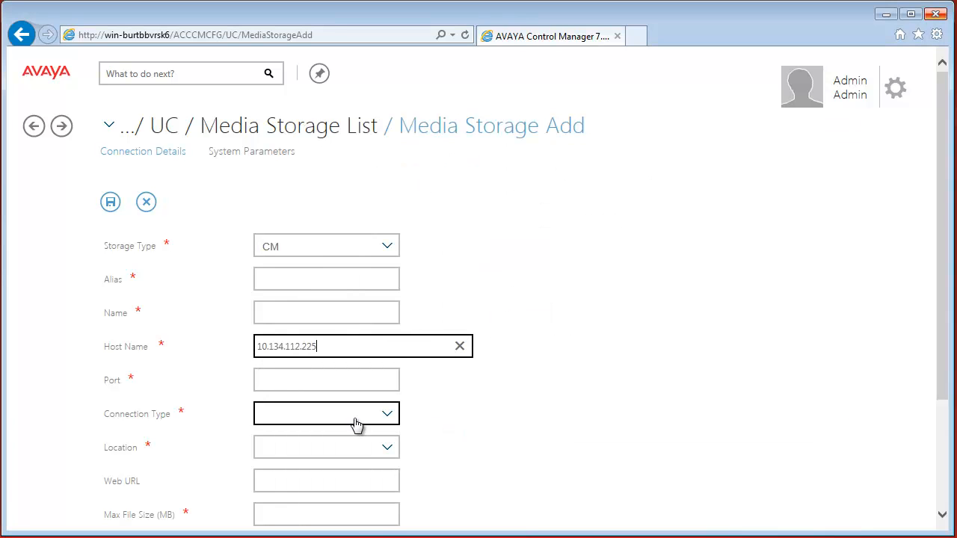
click(320, 282)
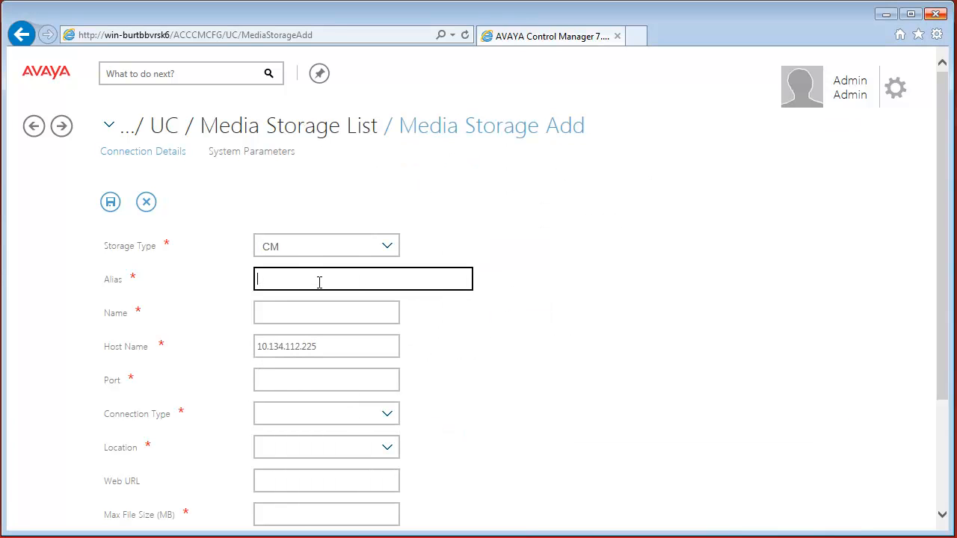
click(329, 308)
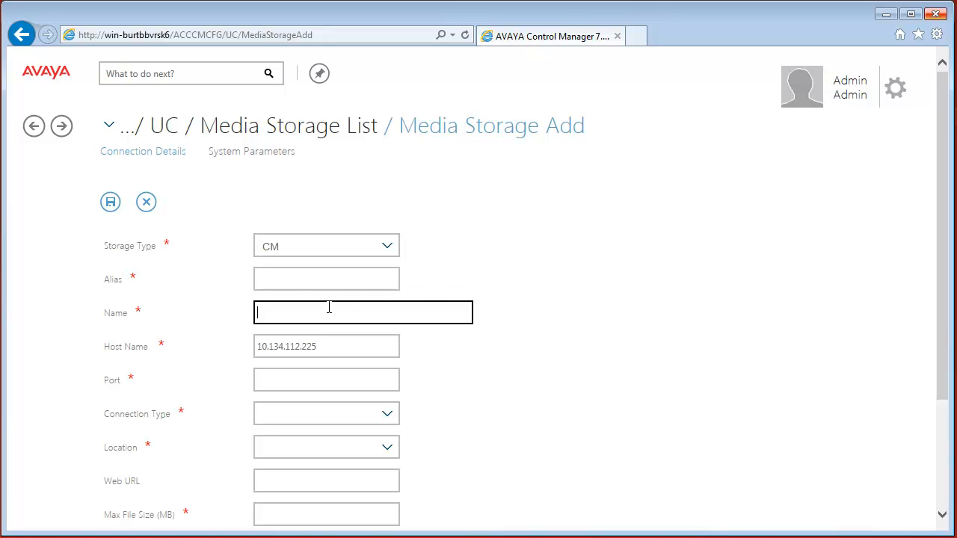
text(00)
text(1V9)
drag(261, 313, 271, 312)
click(281, 284)
text(00)
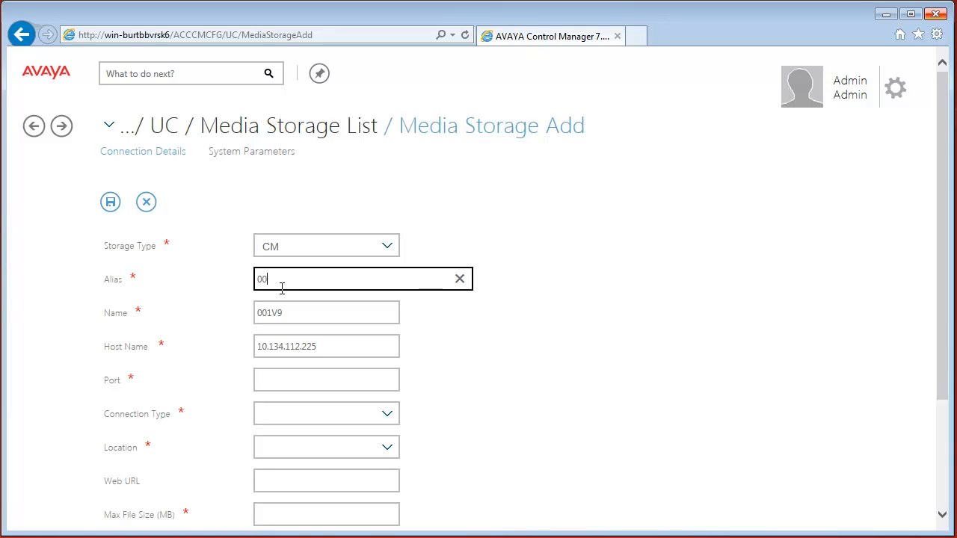
text(1V9)
- Set connection type FTP, port 21, location gemenc-cms-tordas, max file size 20 MB, username ftppub and password
click(276, 414)
click(314, 198)
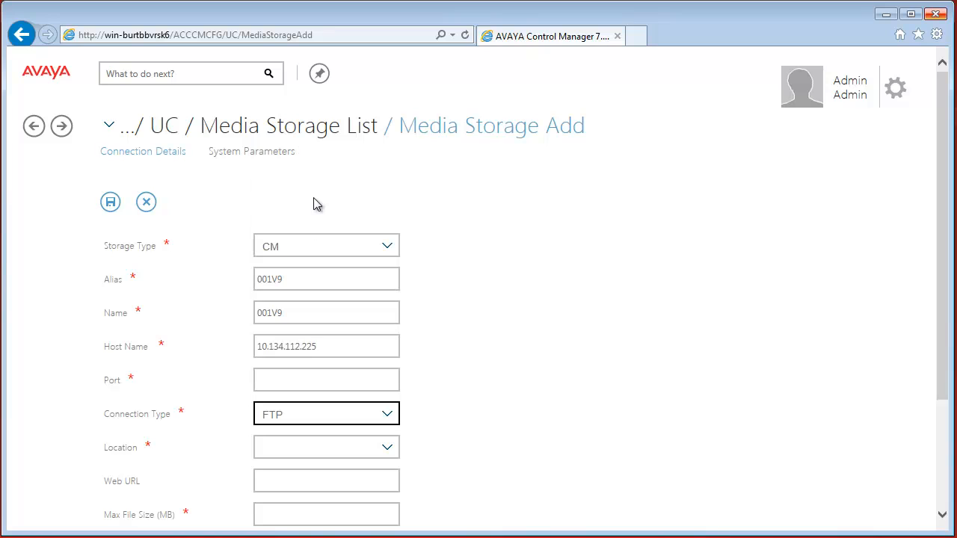
click(312, 380)
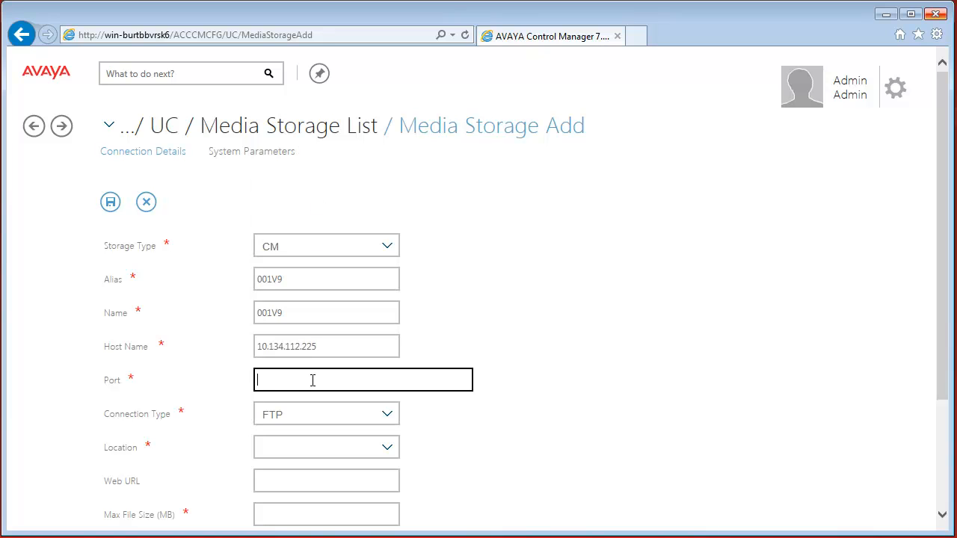
text(21)
click(331, 447)
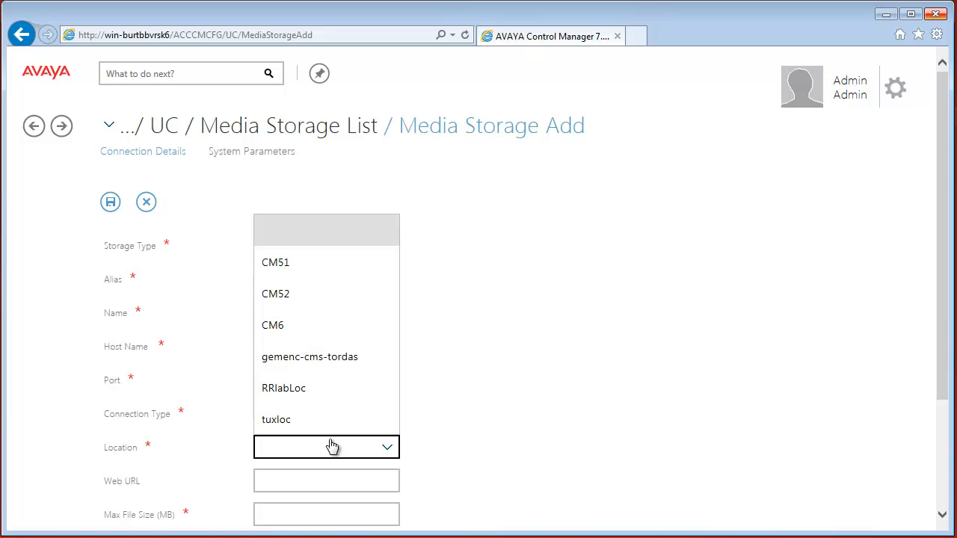
click(361, 365)
scroll(464, 402, down, 2)
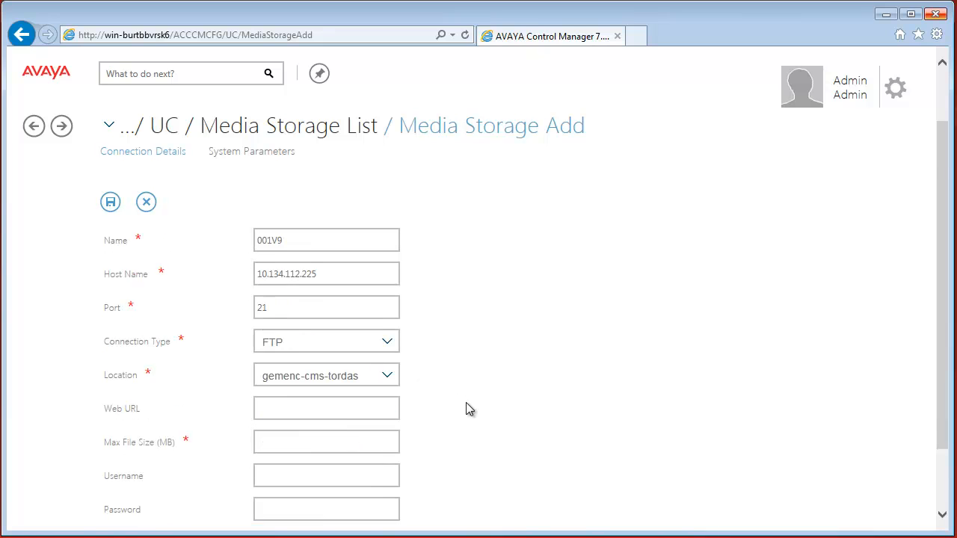
scroll(463, 402, down, 2)
click(327, 338)
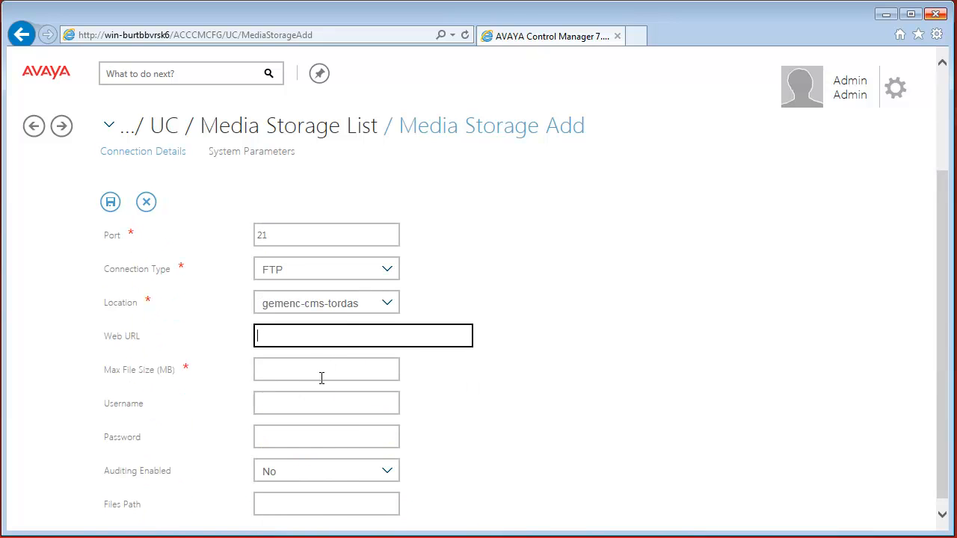
click(321, 376)
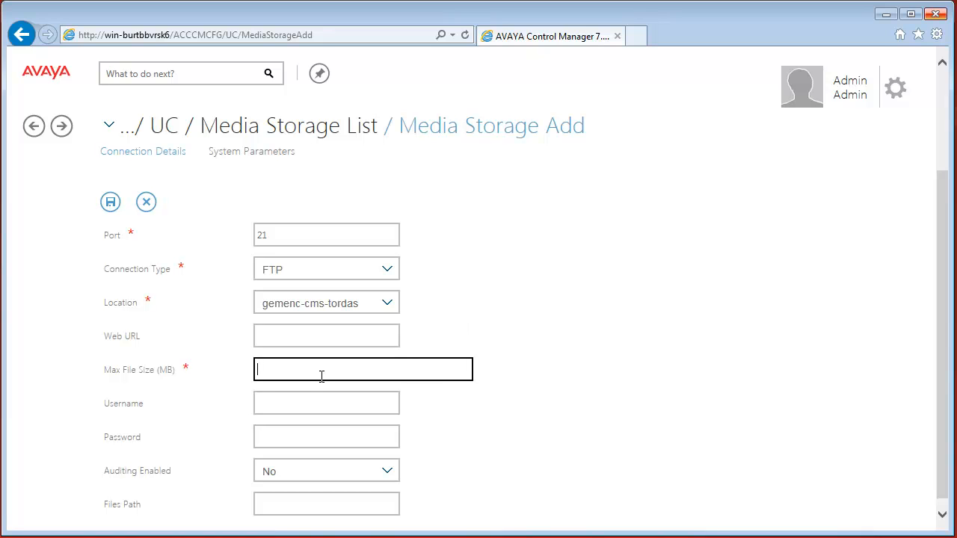
text(20)
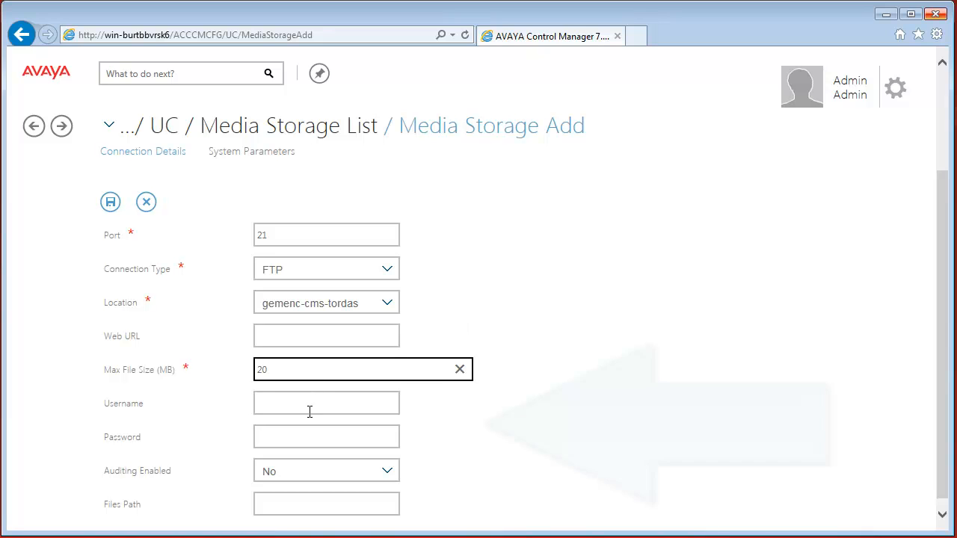
click(314, 405)
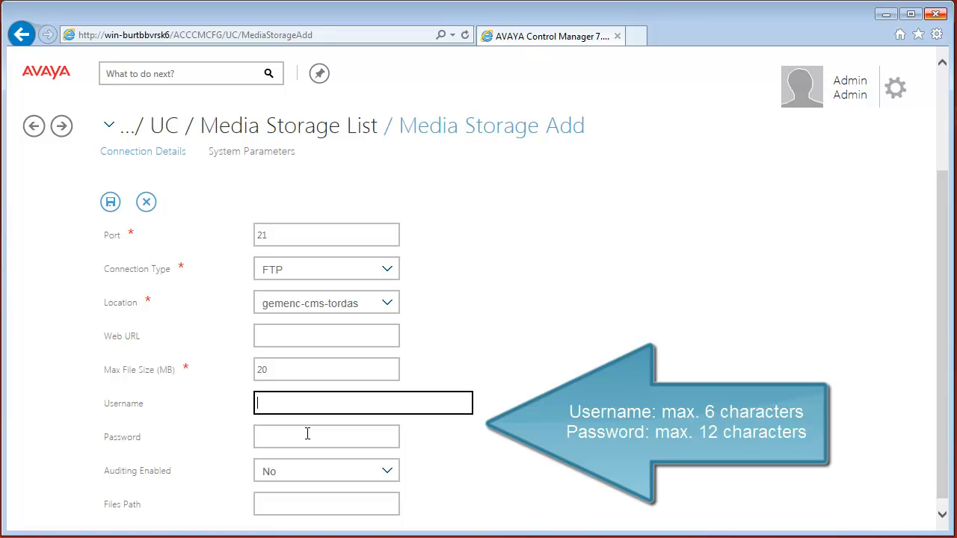
text(ft)
text(ppu)
text(b)
click(307, 434)
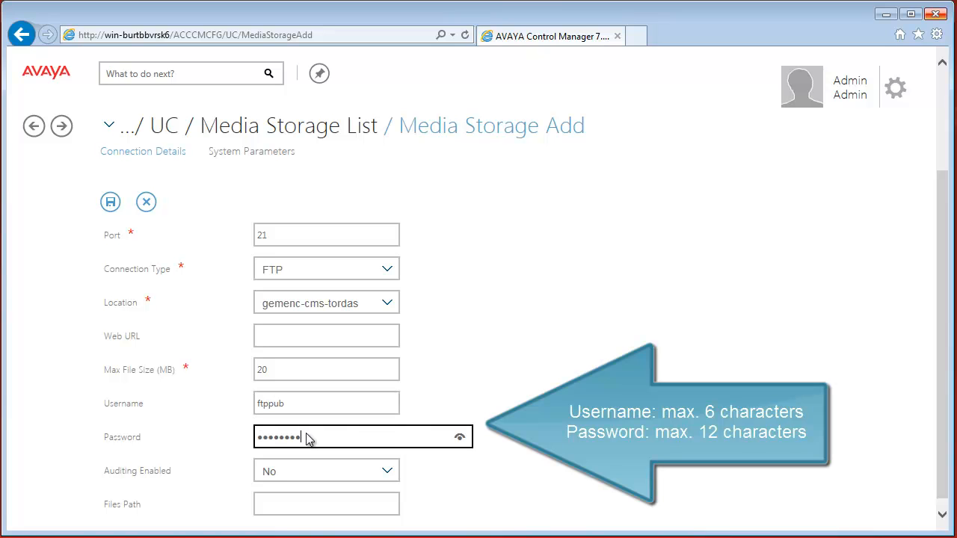
- Set Automatic filexfer to Yes under System Parameters and save media storage 001V9
click(295, 269)
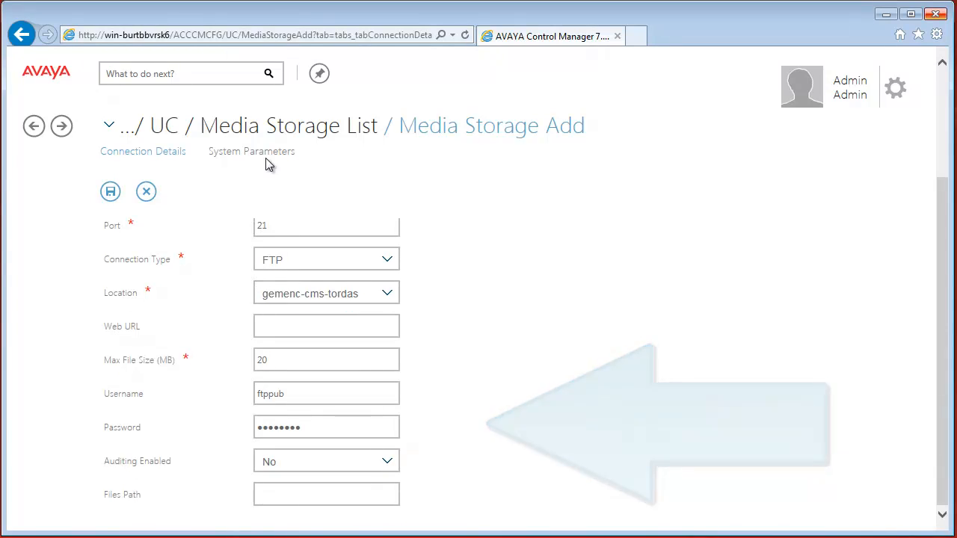
click(265, 155)
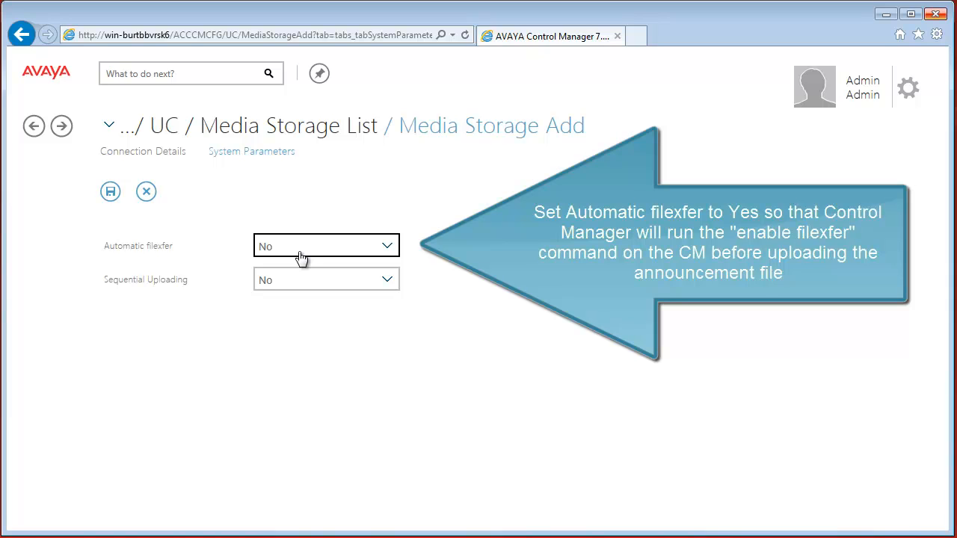
click(327, 246)
click(299, 299)
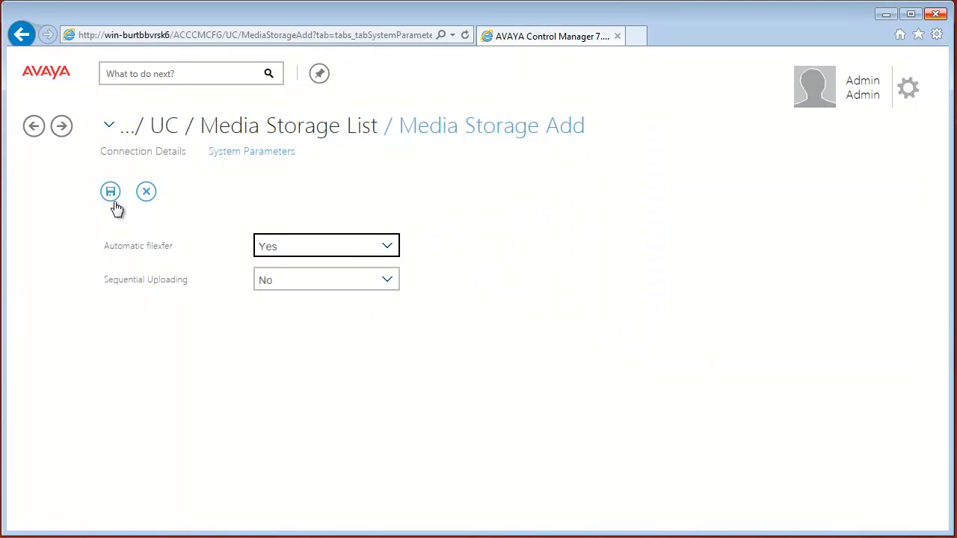
click(111, 193)
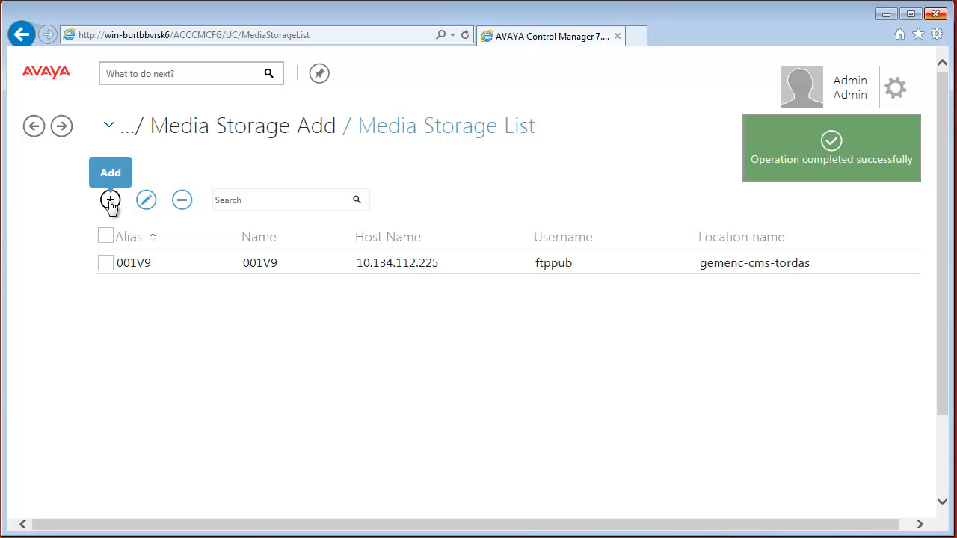
- Start another media storage entry with Storage Type CM
click(110, 200)
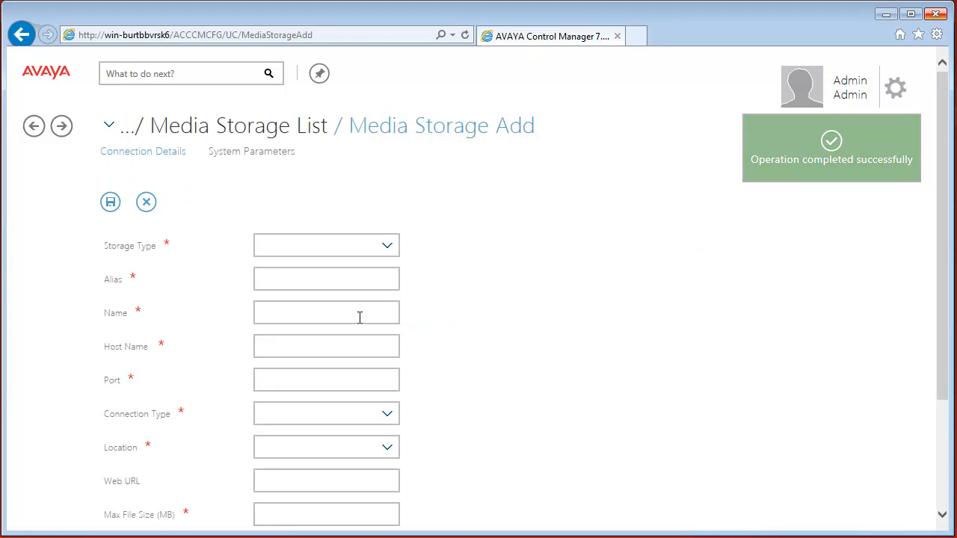
click(365, 247)
click(352, 305)
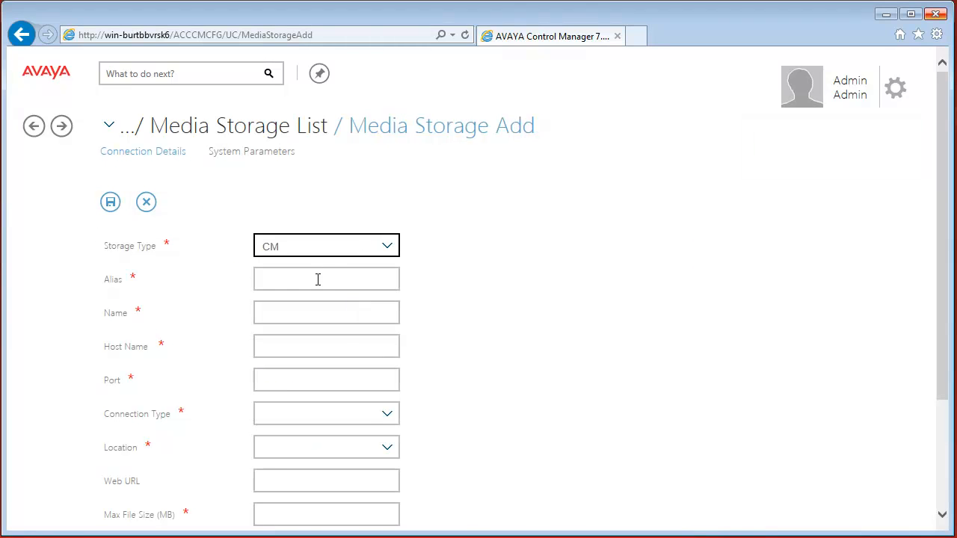
click(318, 280)
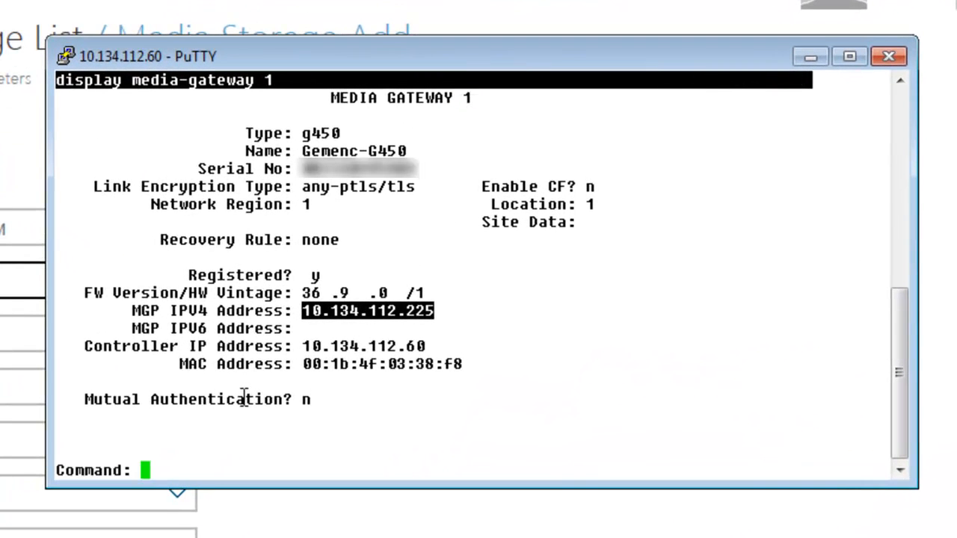
text(list med)
- Look up media gateway 2's V9 announcement slot in PuTTY and enter 002V9 as alias and name
key(Return)
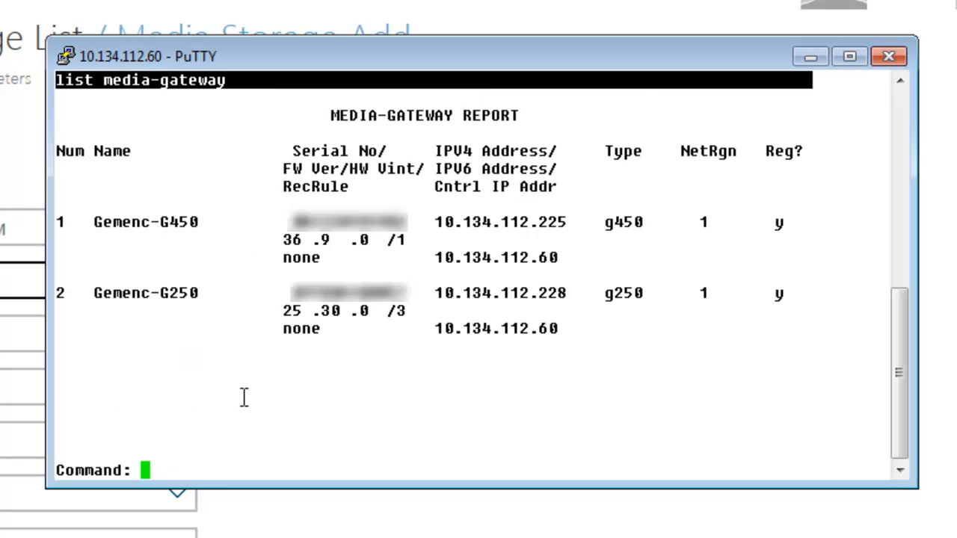
text(dis)
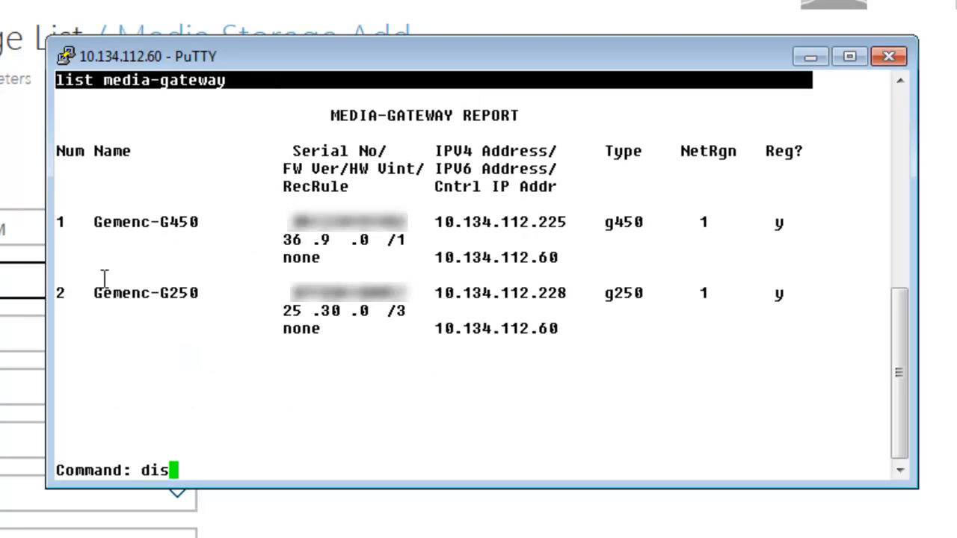
text(p med 2)
key(Return)
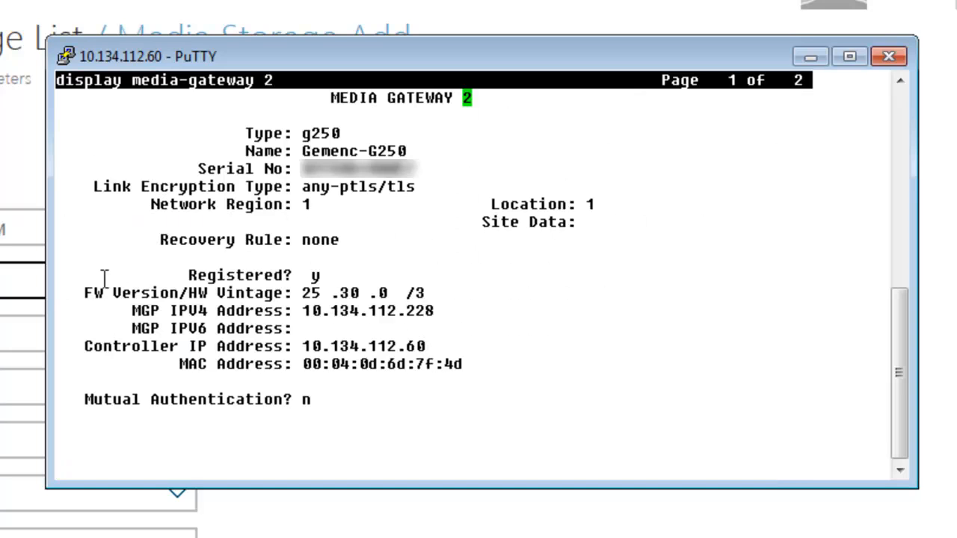
key(Next)
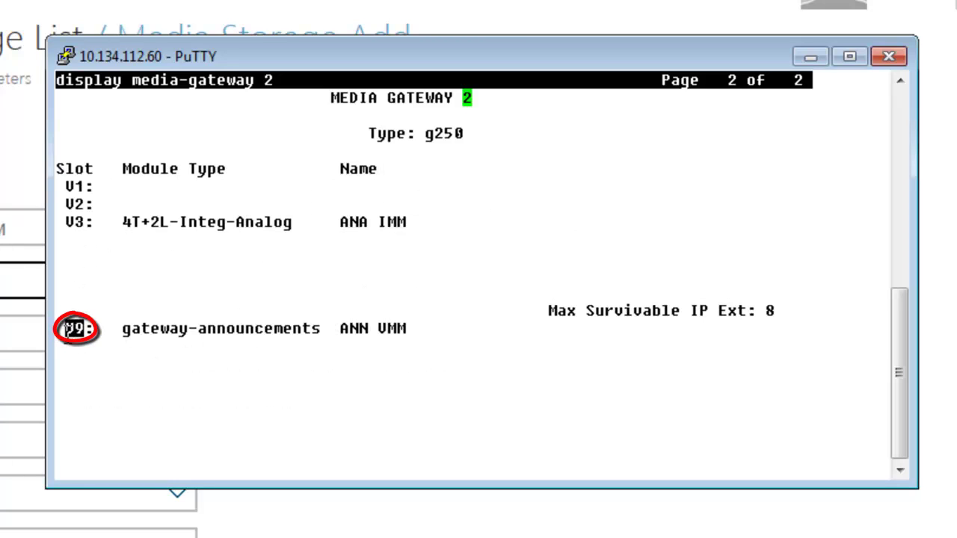
double_click(71, 328)
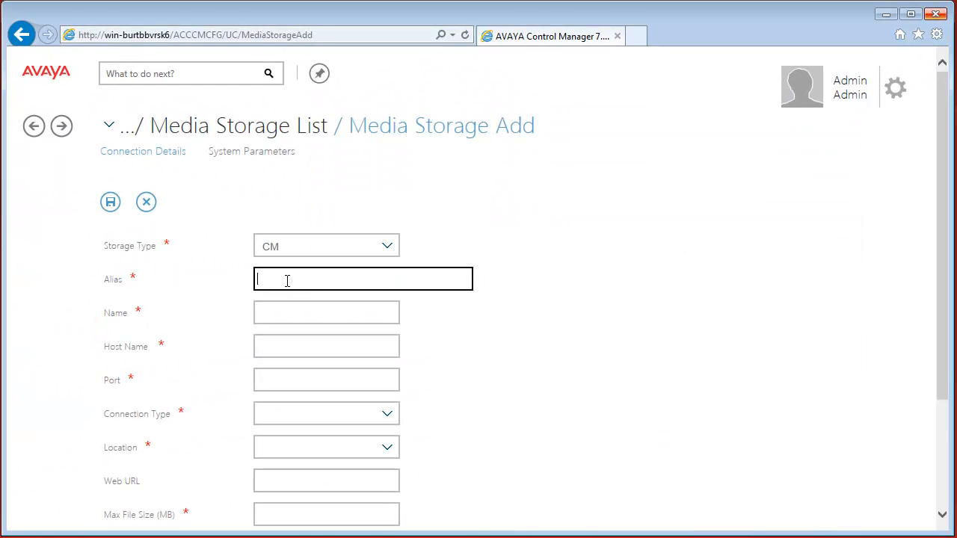
text(002V9)
key(Tab)
text(002)
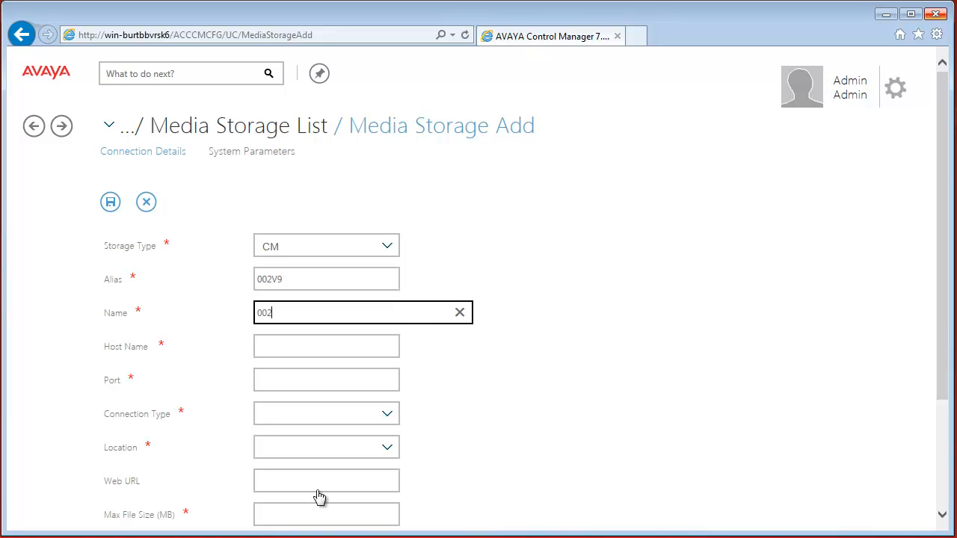
text(V9)
- Copy gateway 2's address 10.134.112.228 from PuTTY and paste it as Host Name
key(alt+Tab)
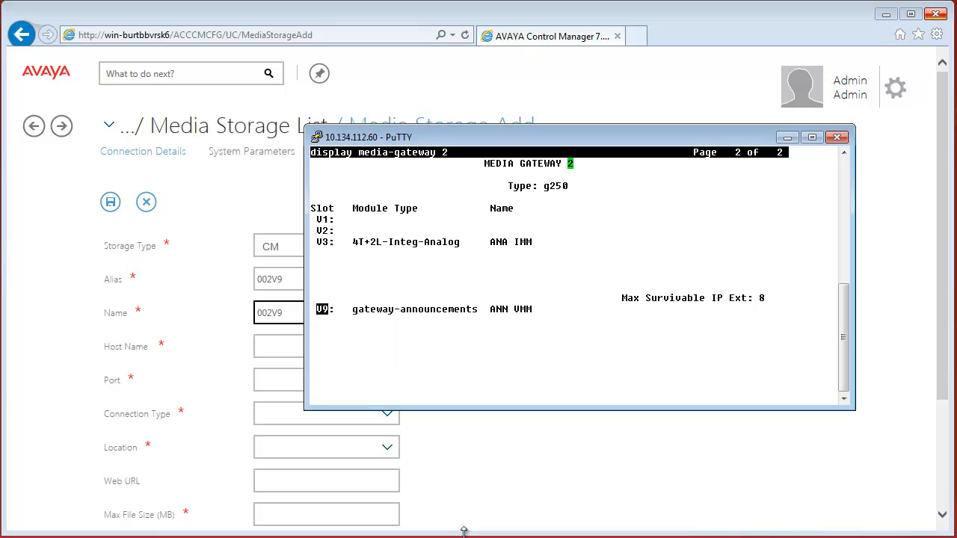
key(F7)
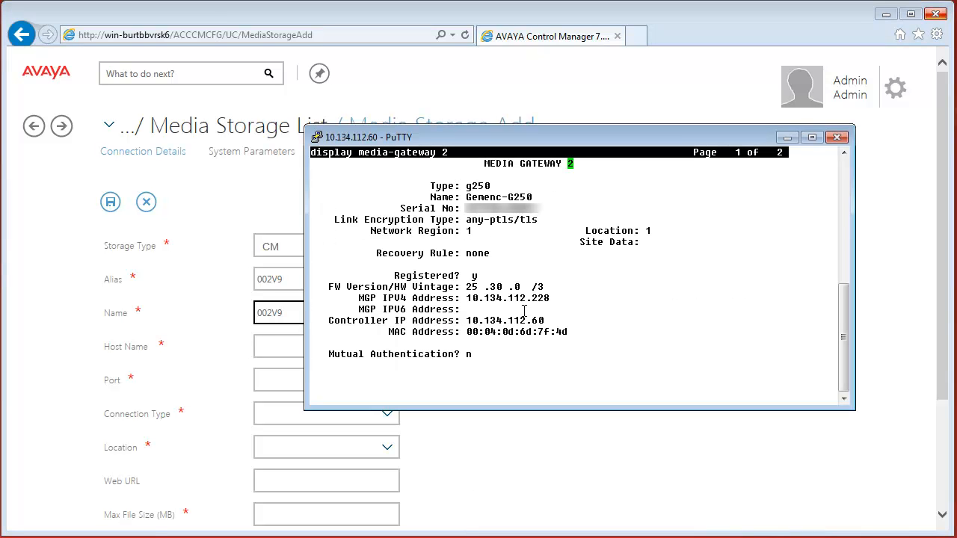
double_click(484, 298)
key(alt+Tab)
click(292, 347)
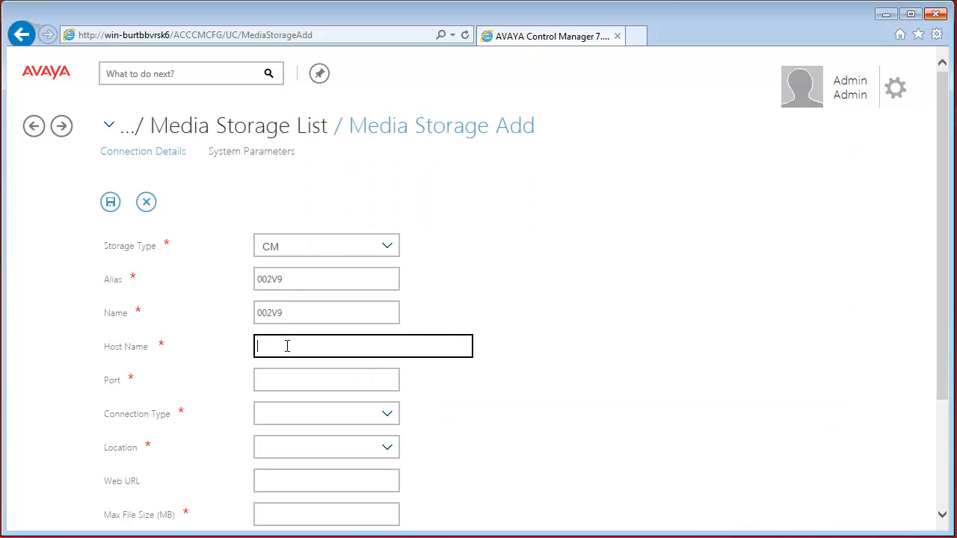
right_click(289, 346)
click(329, 413)
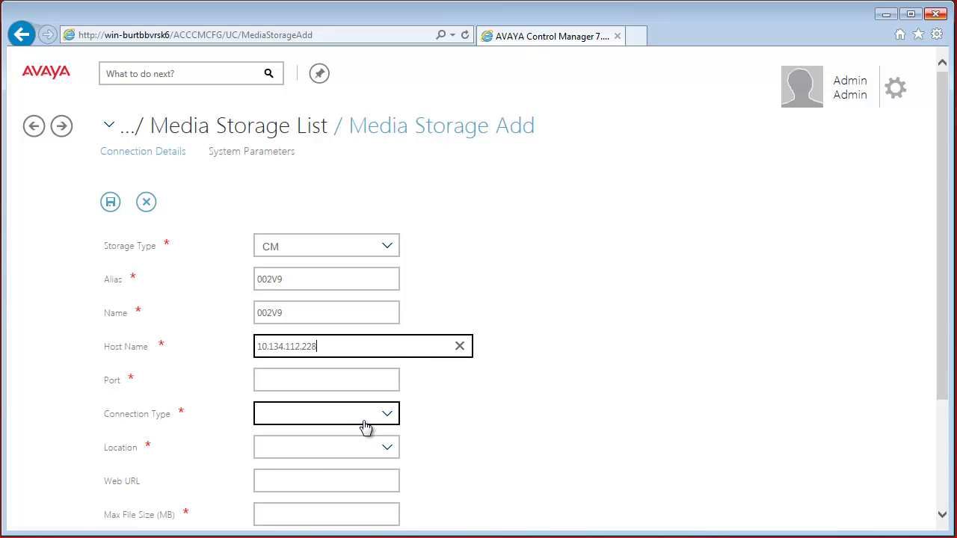
- Set FTP, port 21, location gemenc-cms-tordas, max file size 20 MB, username ftppub and password
click(327, 379)
click(342, 416)
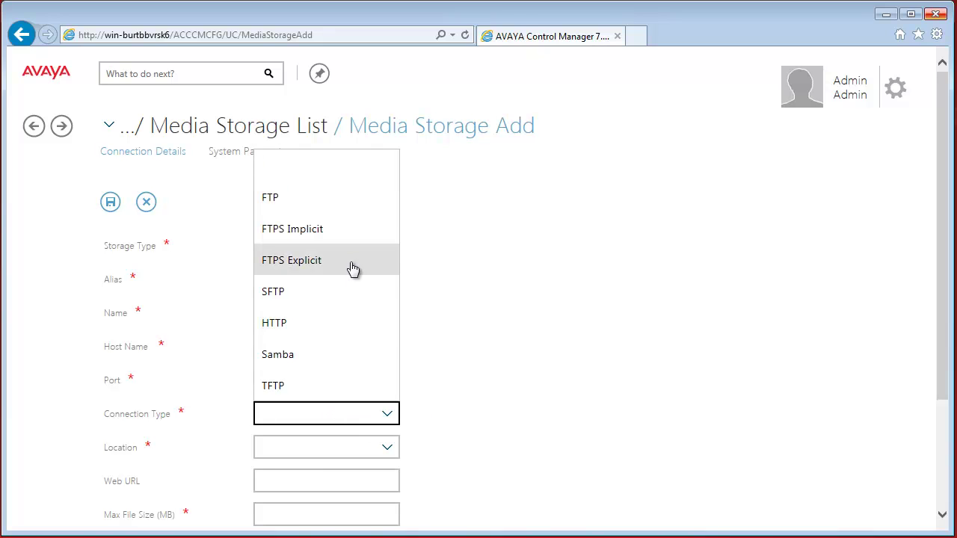
click(328, 202)
click(326, 380)
text(21)
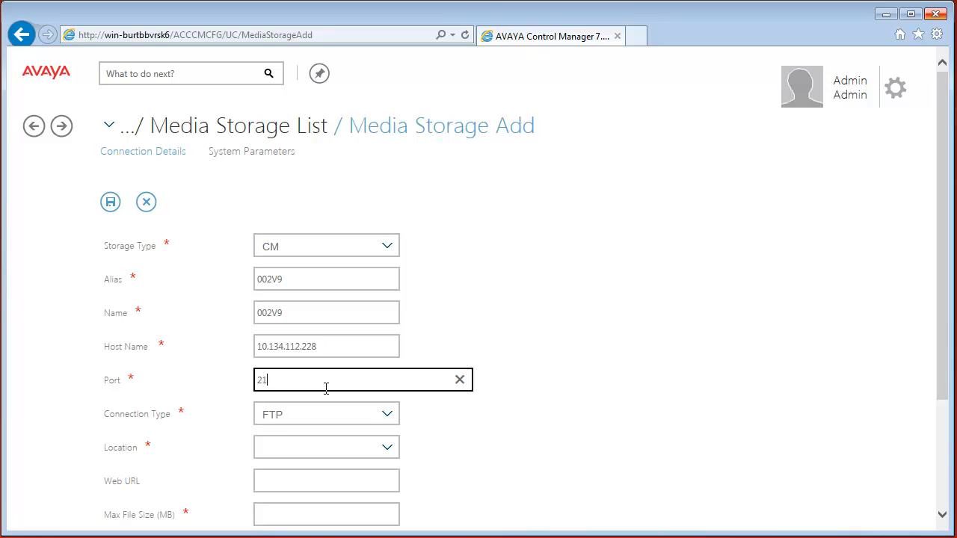
click(329, 447)
click(363, 367)
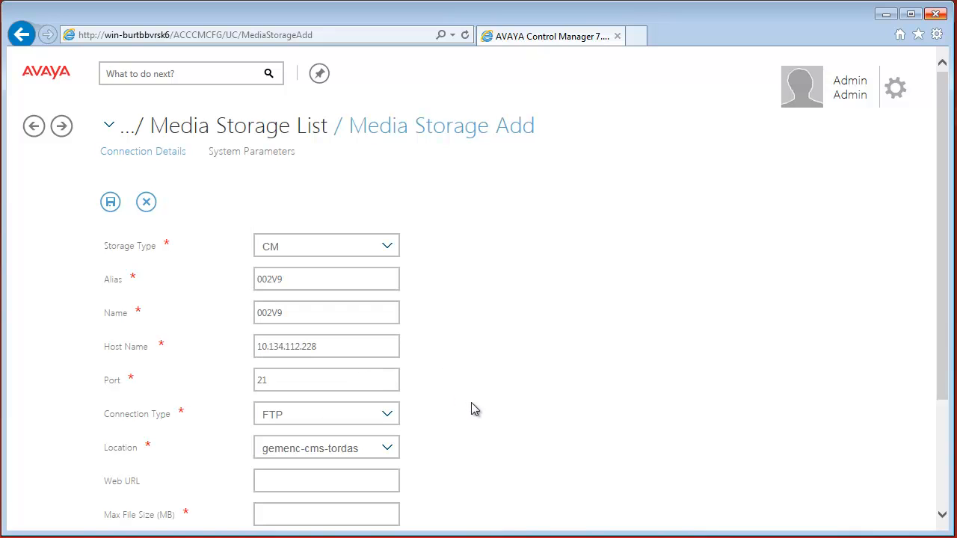
scroll(478, 408, down, 3)
click(348, 359)
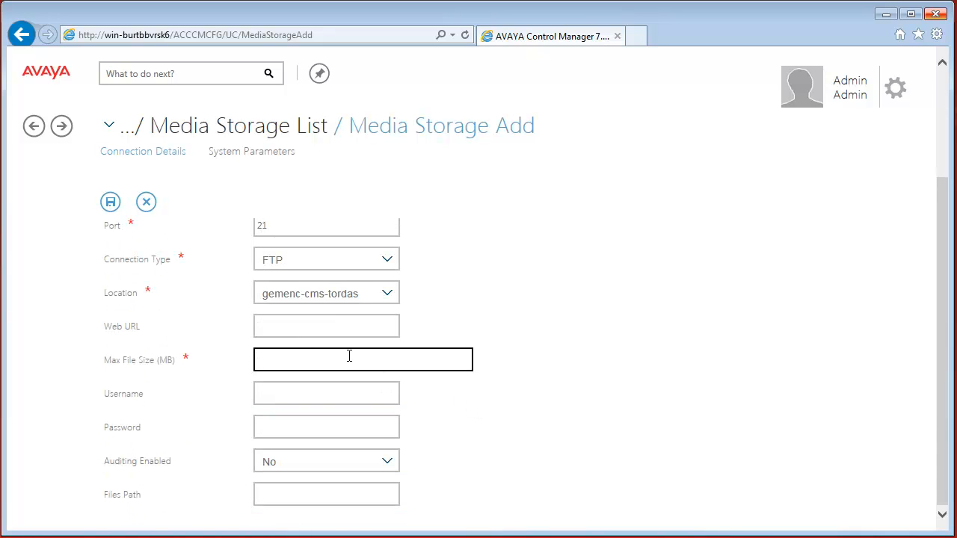
text(20)
click(308, 390)
text(ftppub)
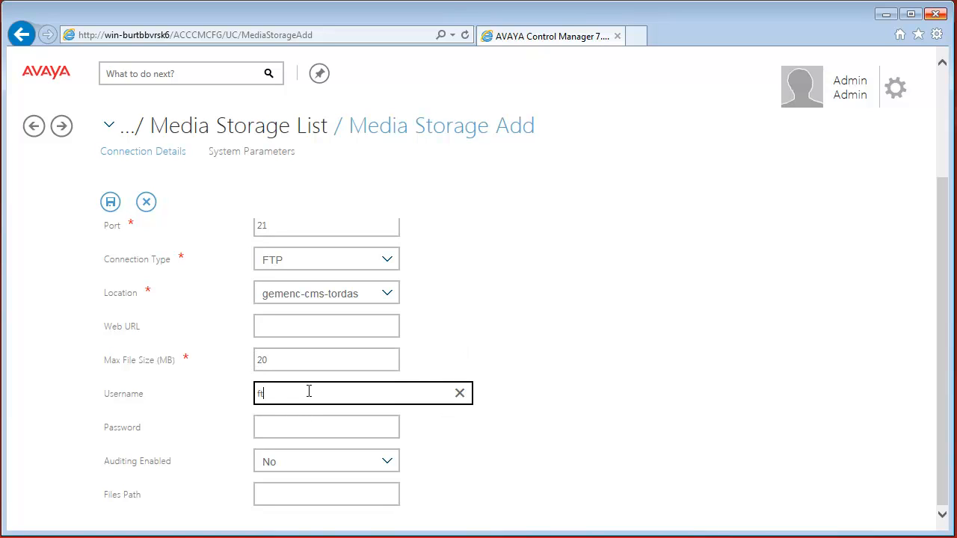
key(Tab)
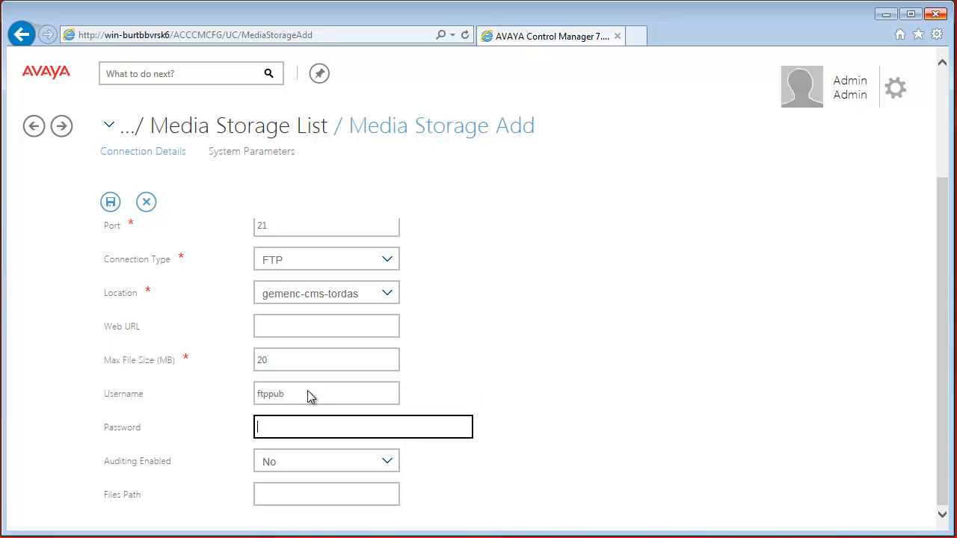
text(••••••••)
- Set Automatic filexfer to Yes and save media storage 002V9
click(273, 154)
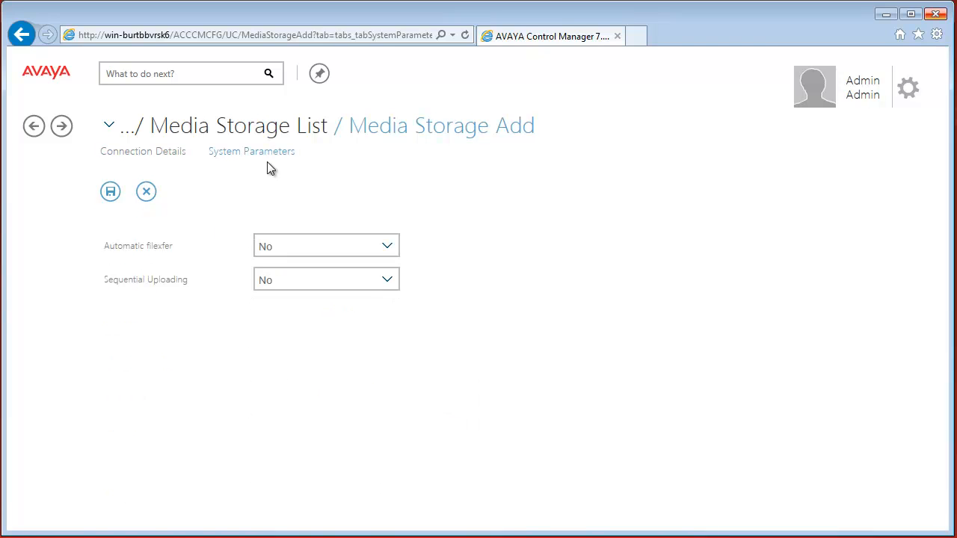
click(326, 246)
click(325, 304)
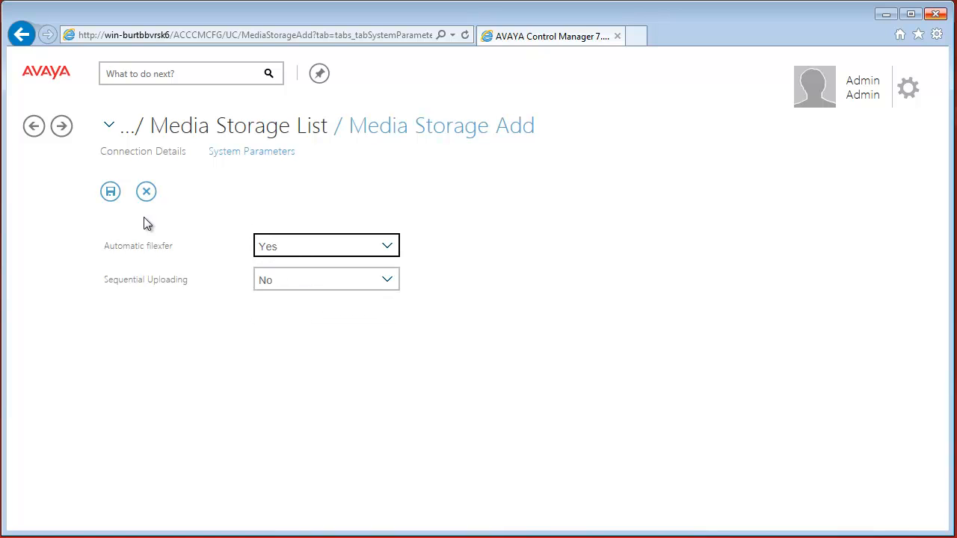
click(111, 193)
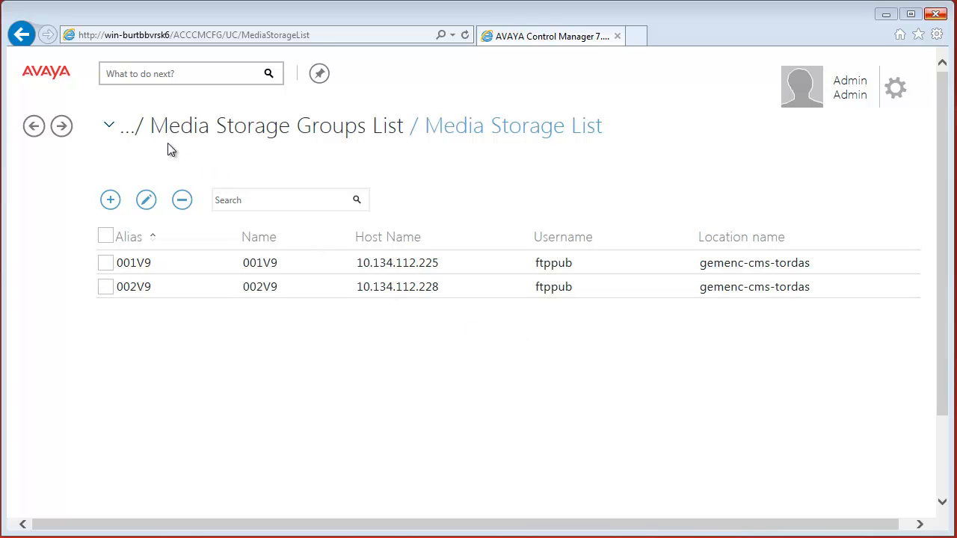
- Go to UC > Media Storage Group and start a new group with Storage Type CM
click(108, 127)
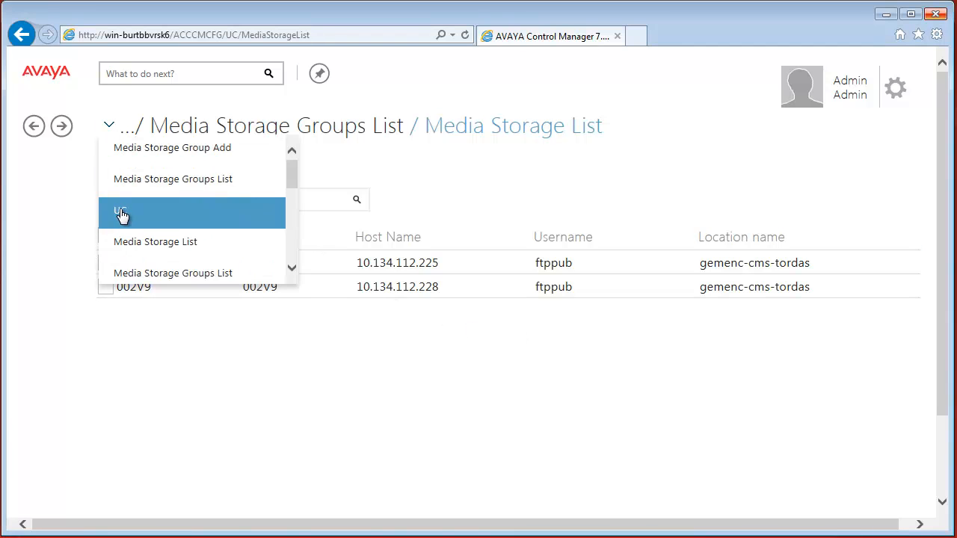
click(123, 215)
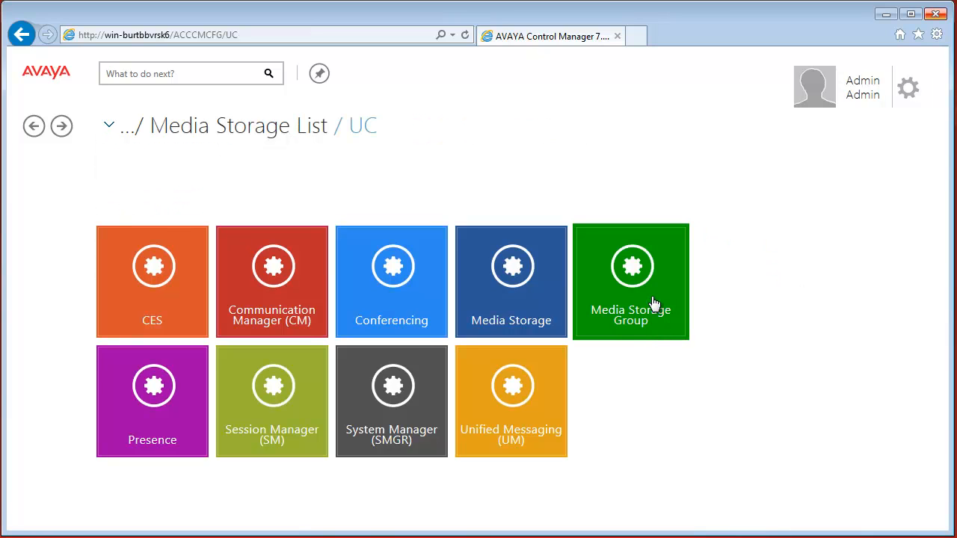
click(654, 290)
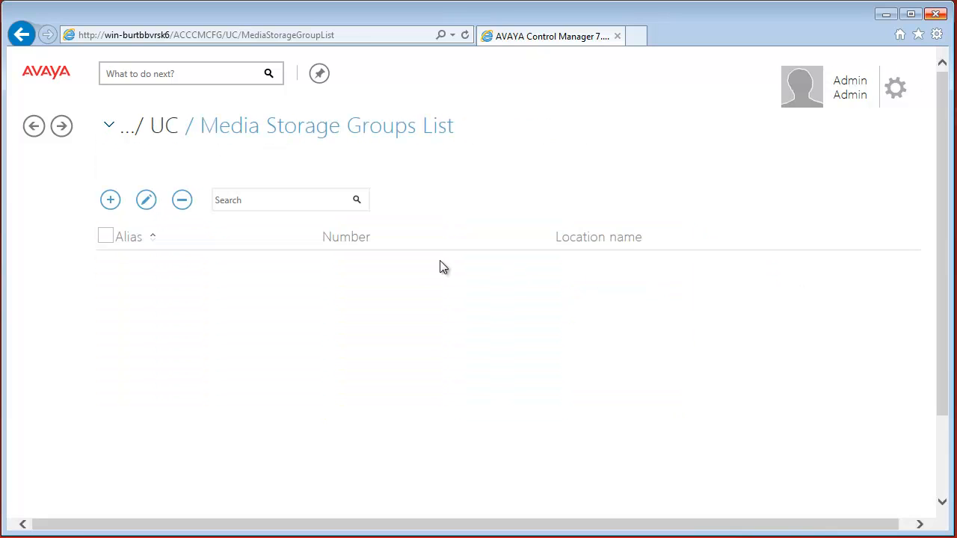
click(109, 200)
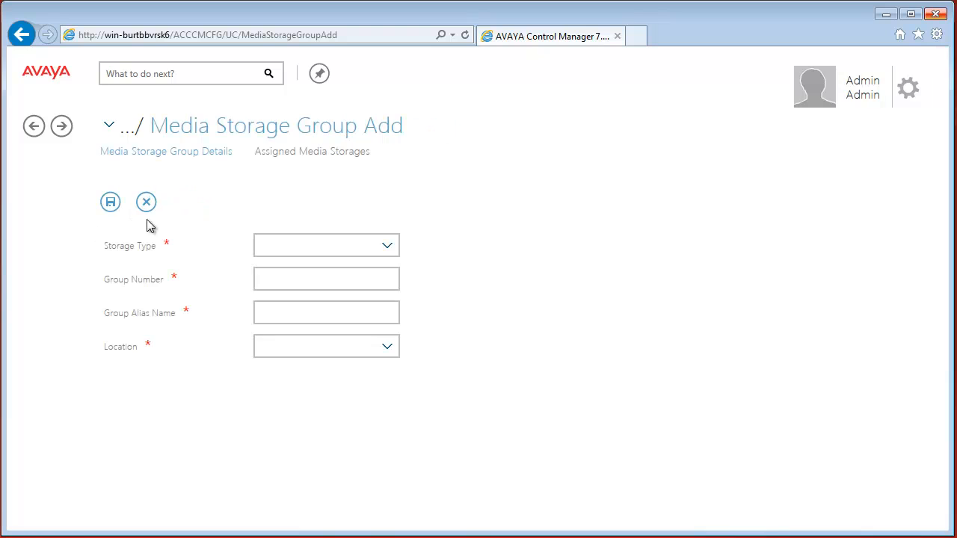
click(329, 245)
click(277, 273)
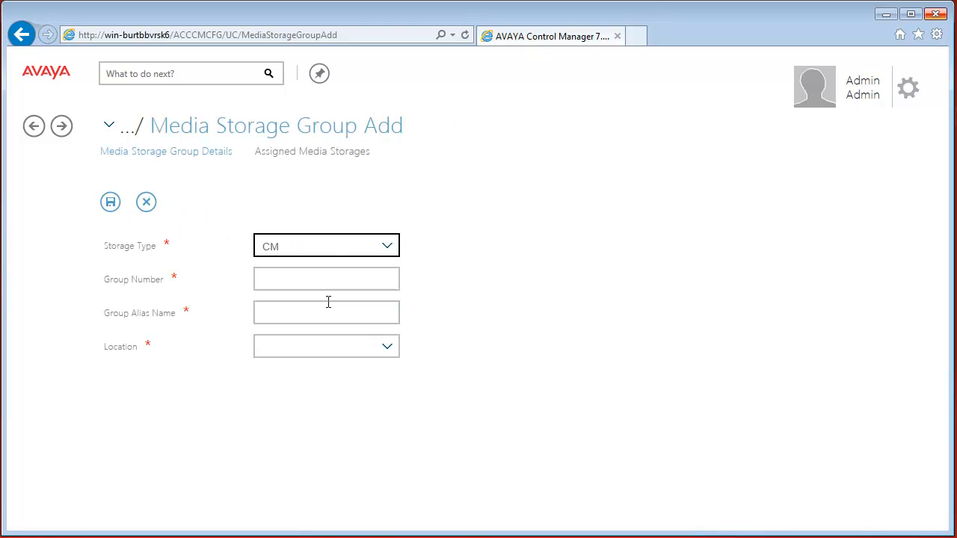
- Run 'list audio-group' in PuTTY to see existing audio group 1 before choosing a group number
click(318, 278)
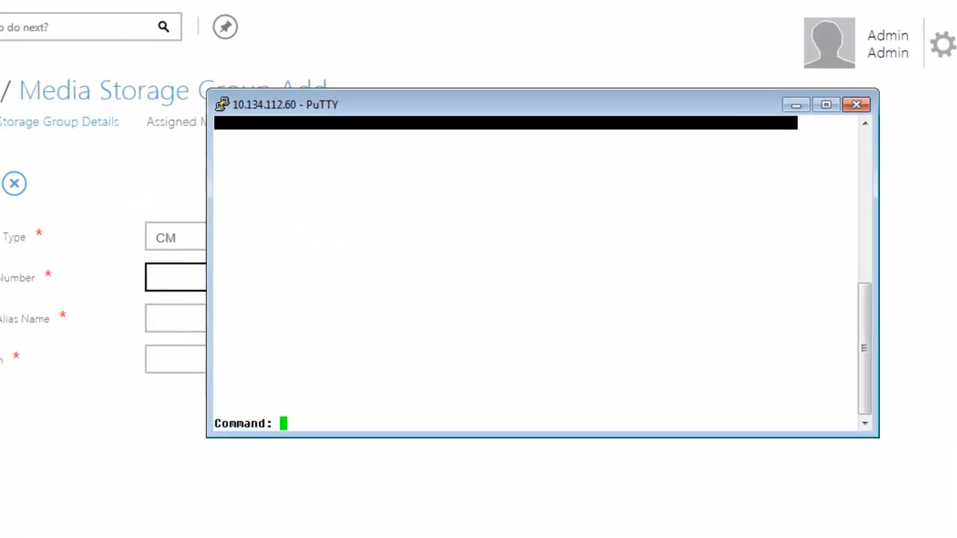
text(l)
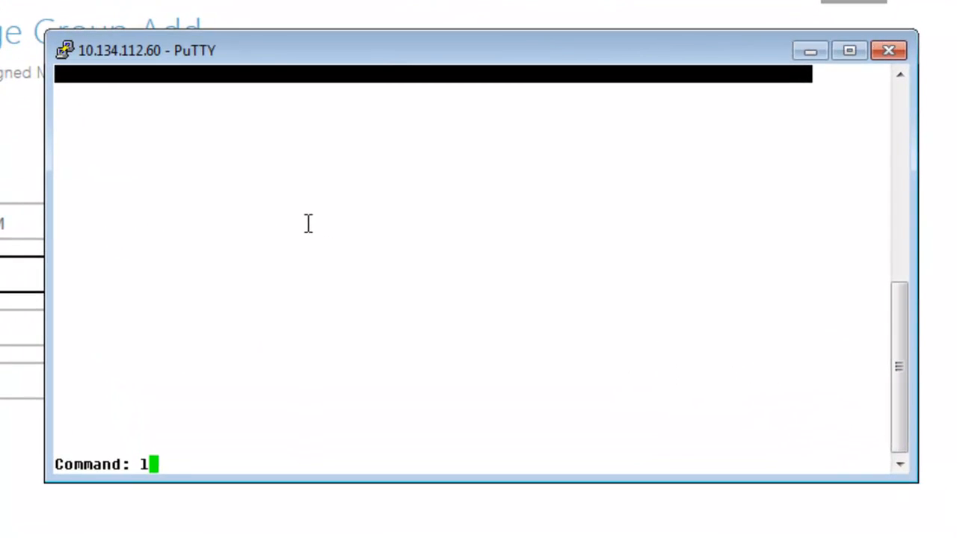
text(ist audio)
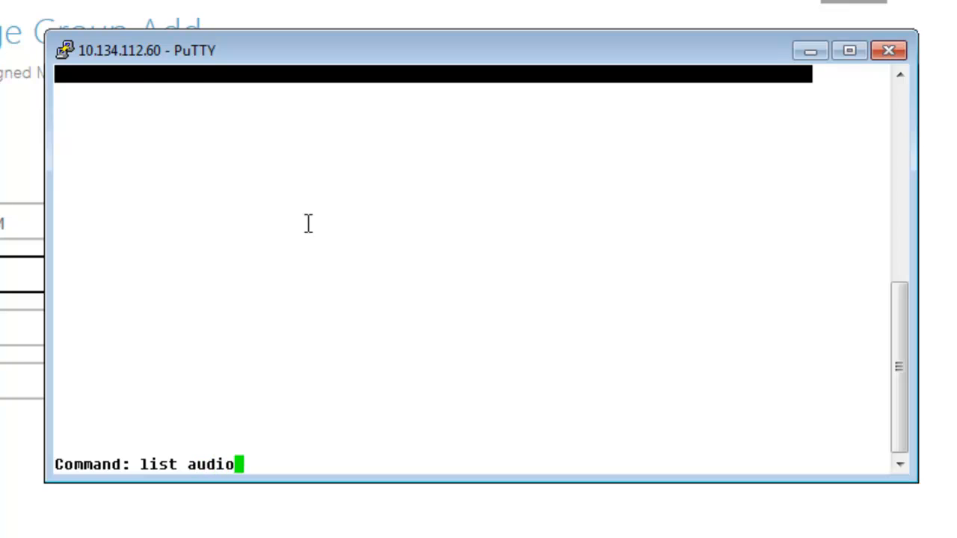
text(-group)
key(Return)
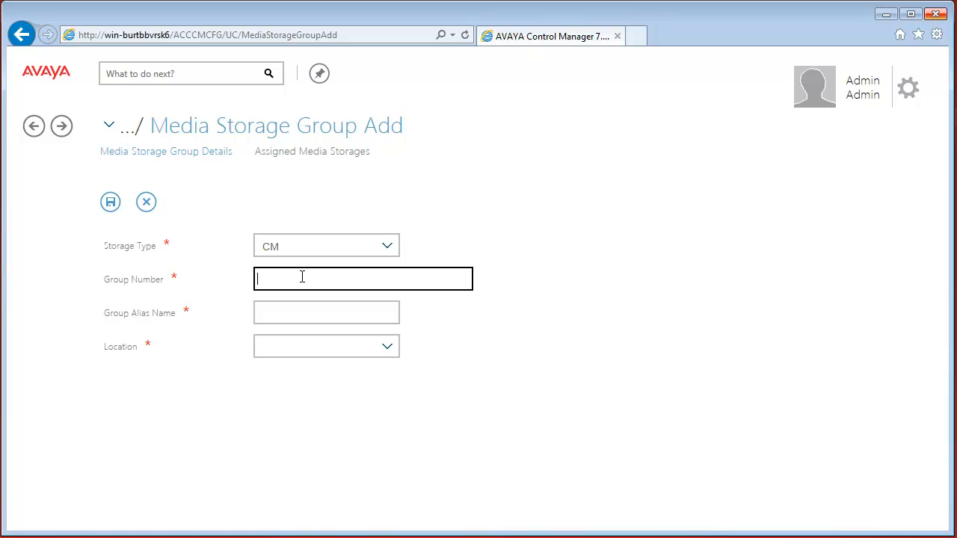
text(2)
- Enter group number 2, alias MyAudioGroup and location gemenc-cms-tordas
click(304, 313)
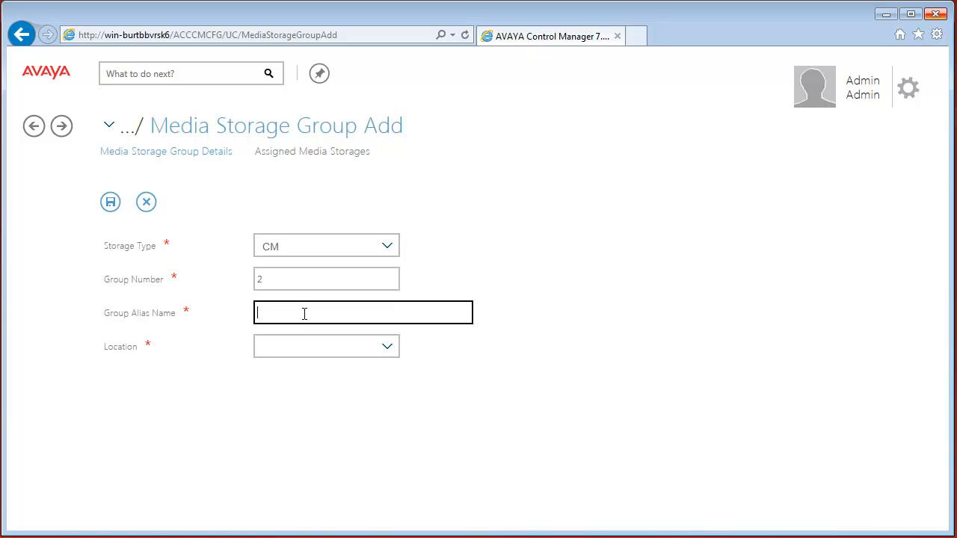
text(MyAg)
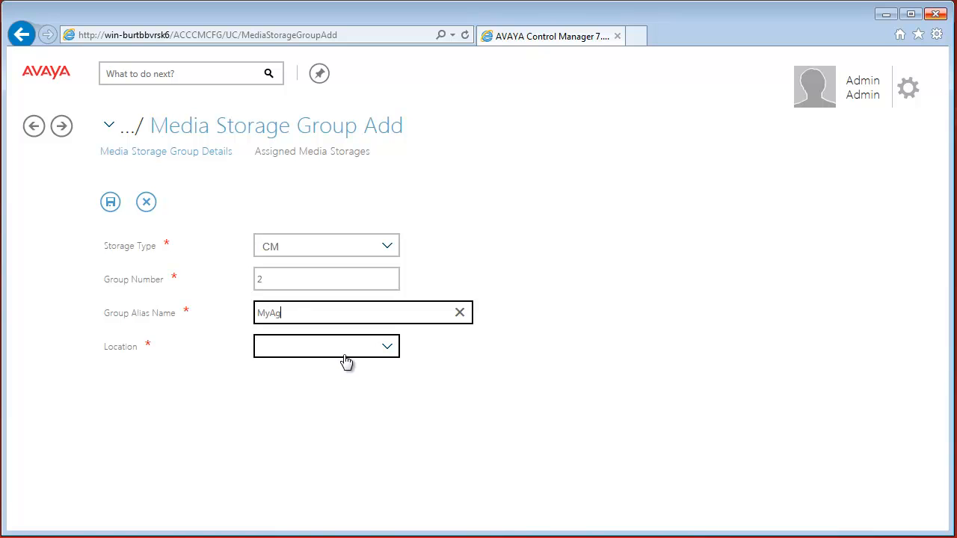
key(BackSpace)
text(udioG)
text(roup)
click(345, 356)
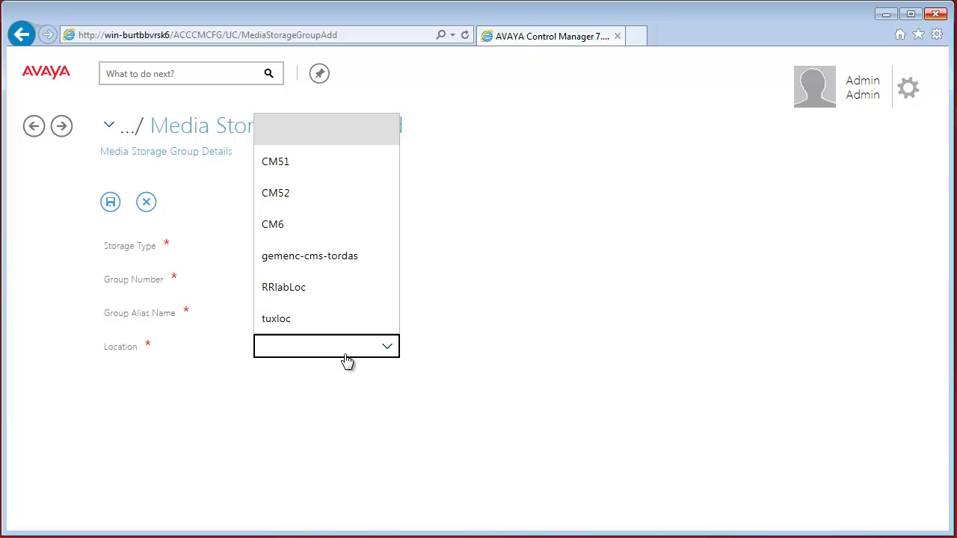
click(369, 263)
- Assign media storages 002V9 and 001V9 to the group and save it
click(310, 155)
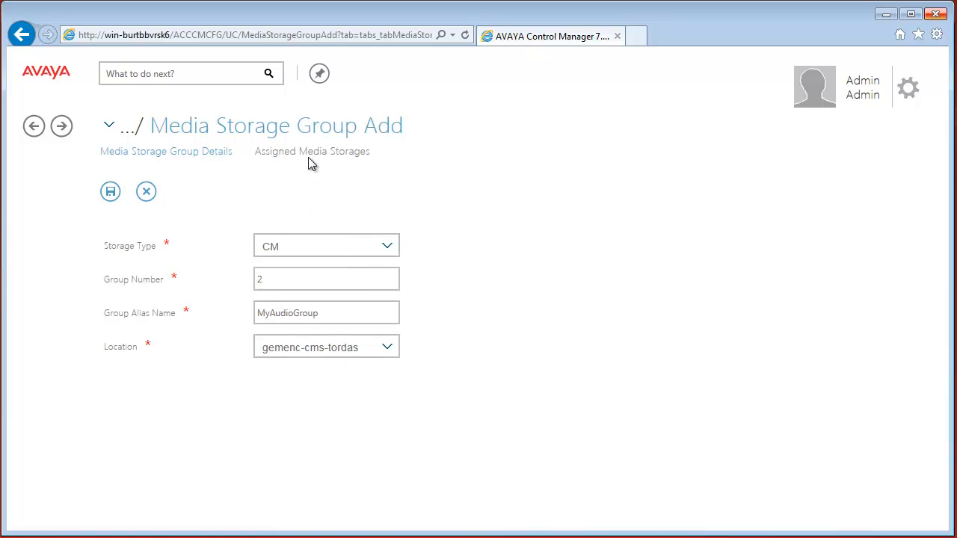
click(308, 157)
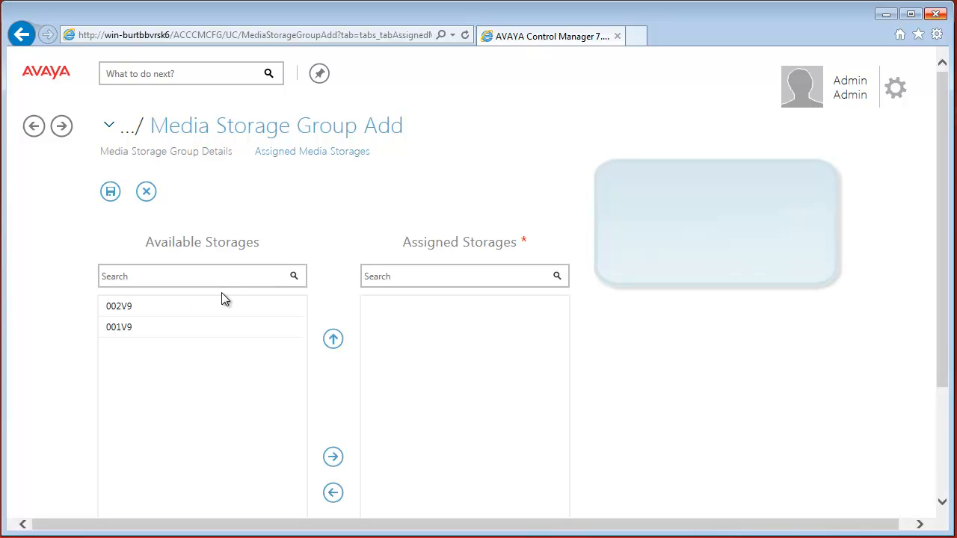
click(225, 312)
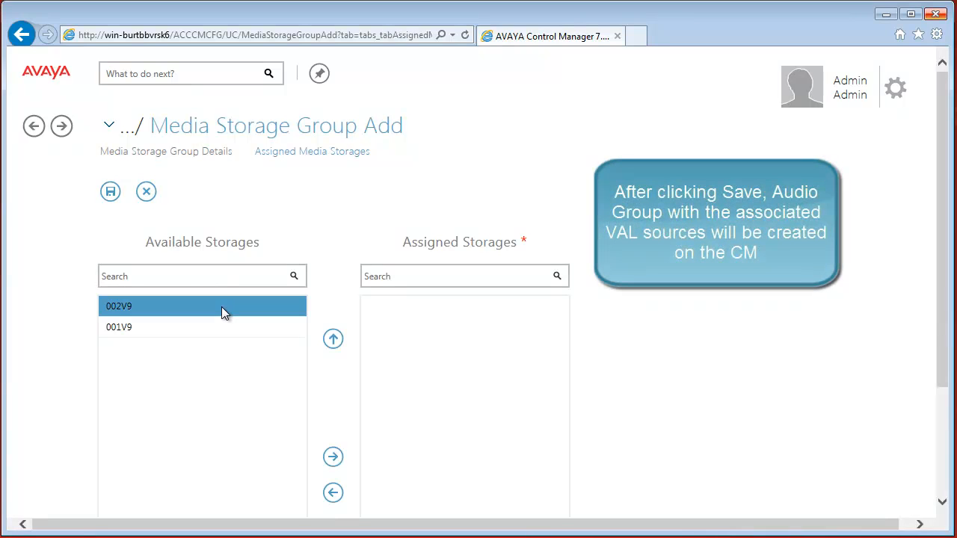
click(332, 457)
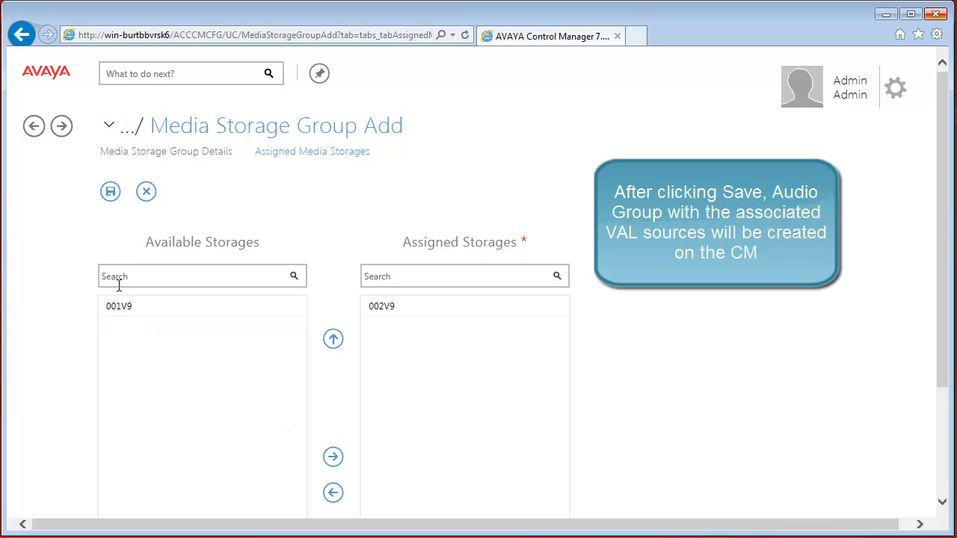
click(134, 307)
click(333, 456)
click(111, 192)
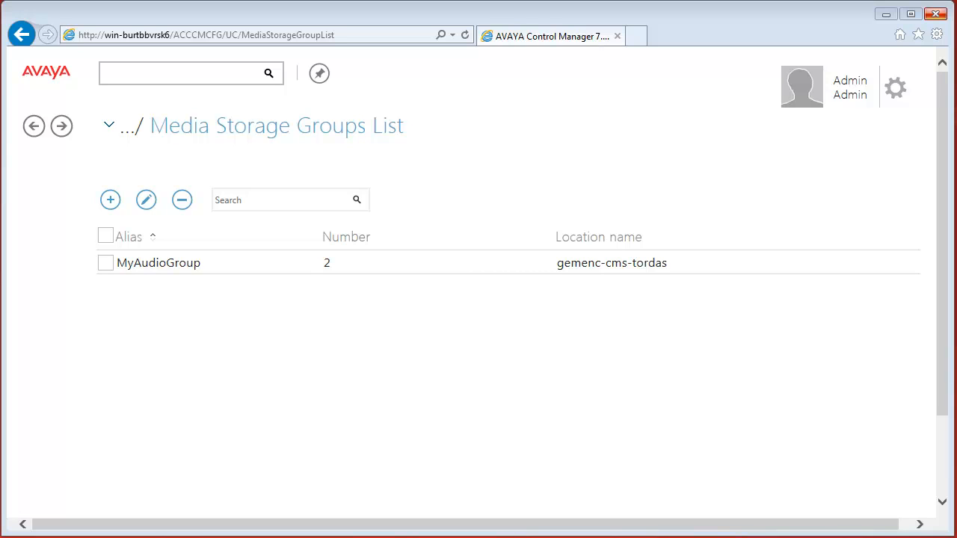
- Navigate via Portals to the Media Portal and open its Media Files list
click(109, 126)
scroll(120, 239, down, 2)
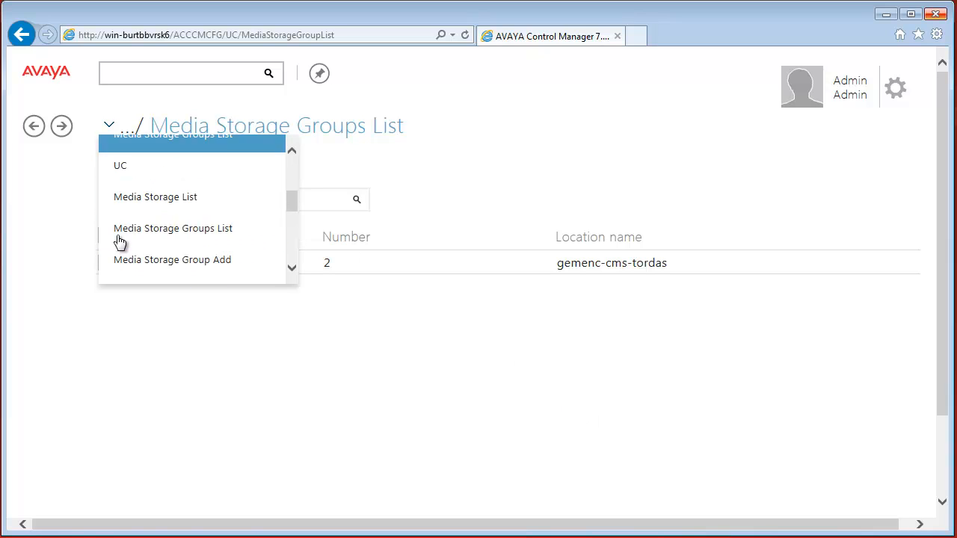
scroll(141, 253, down, 2)
click(140, 263)
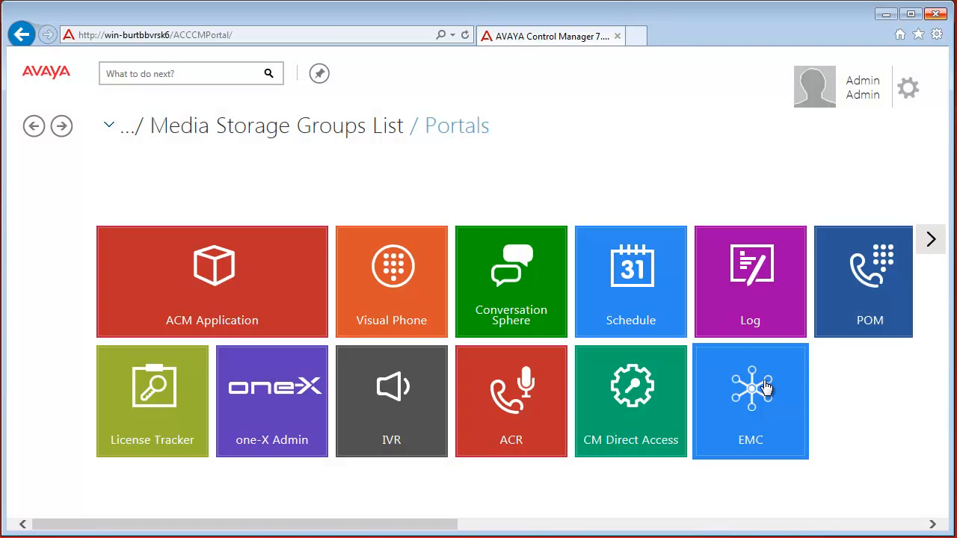
click(931, 239)
click(842, 408)
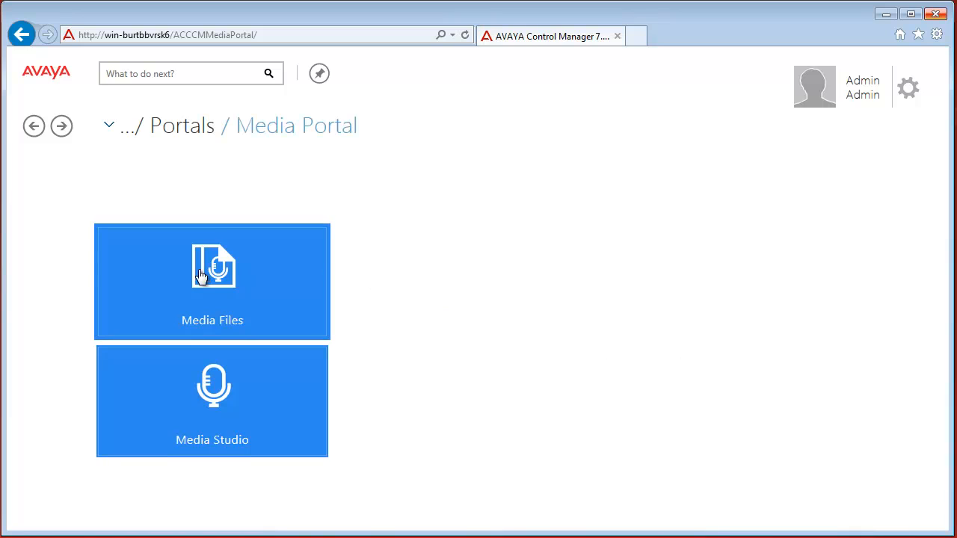
click(201, 277)
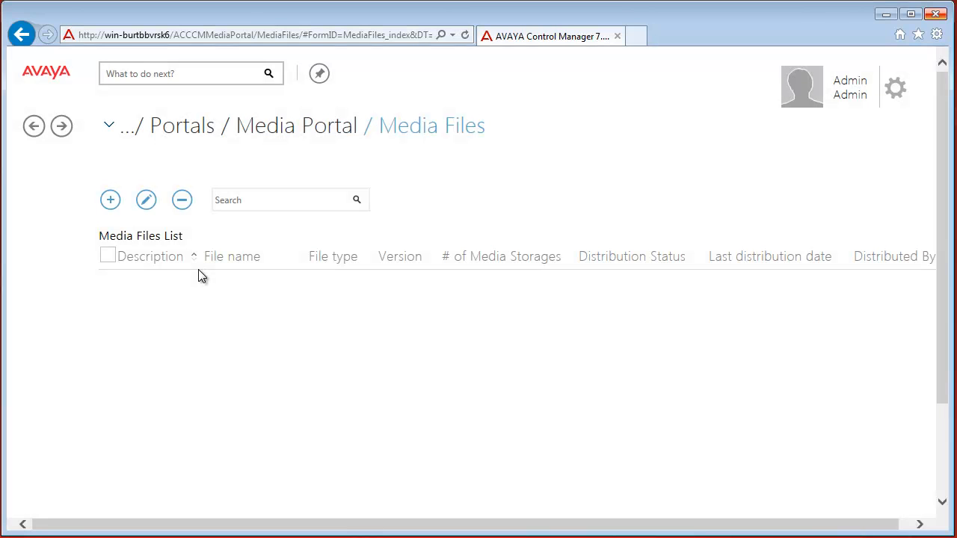
- Add a media file at gemenc-cms-tordas, load WelcometoAvaya.wav and describe it as AvayaWelcome
click(111, 200)
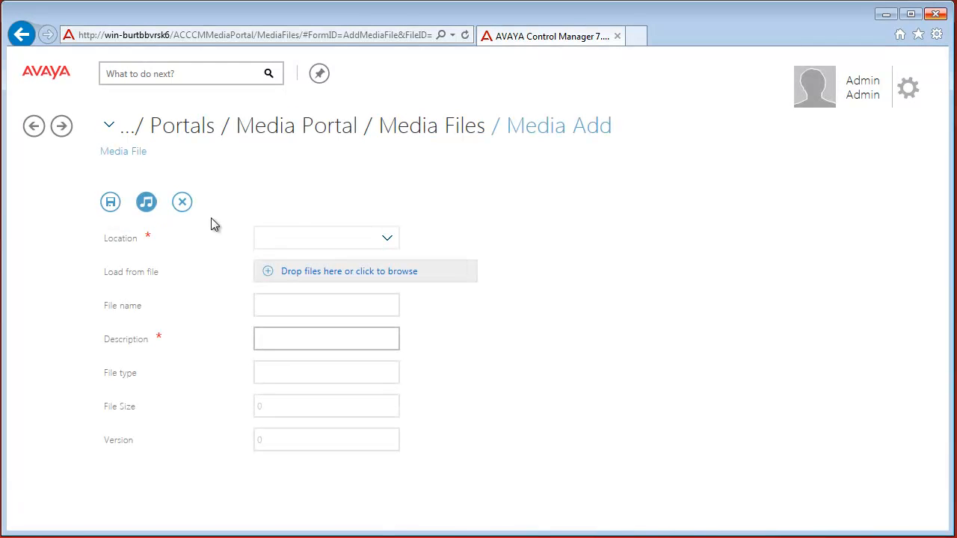
click(381, 237)
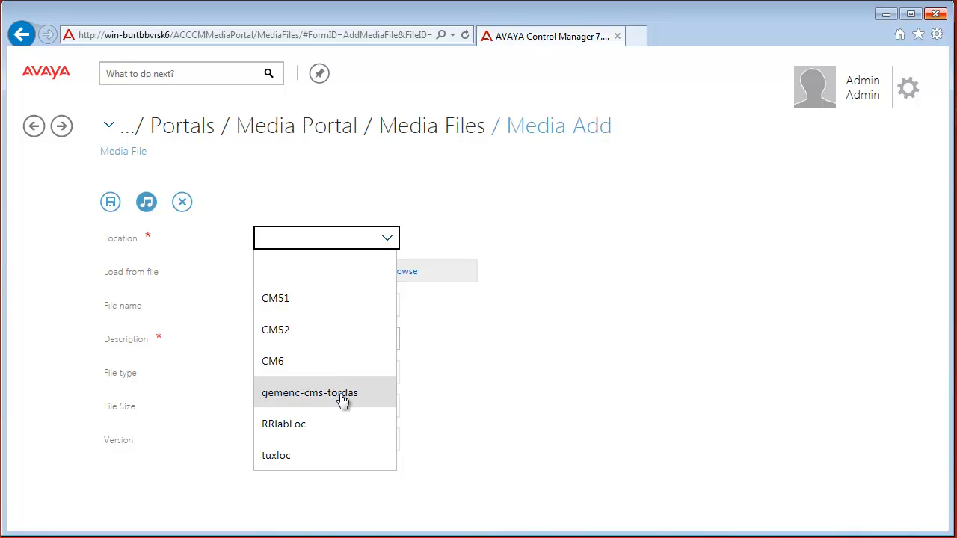
click(342, 400)
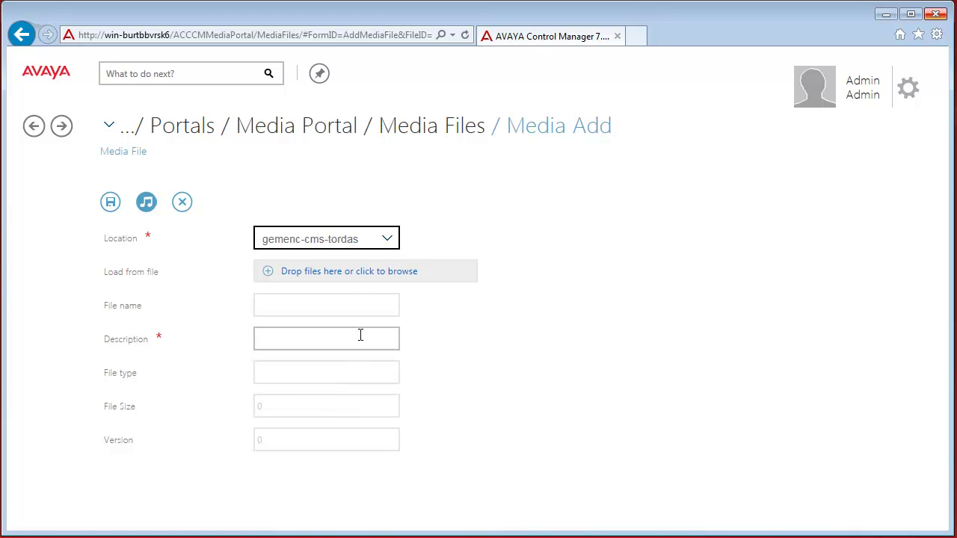
click(396, 278)
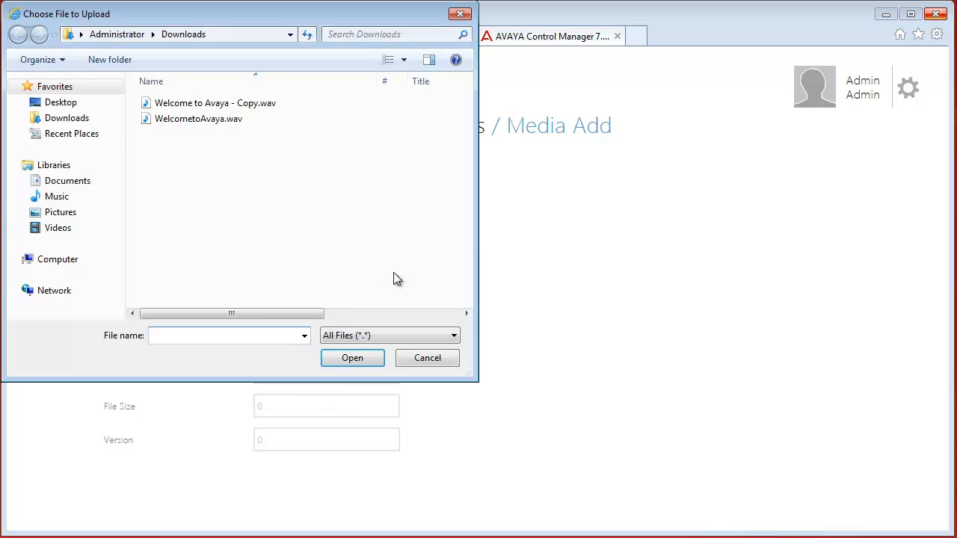
click(178, 123)
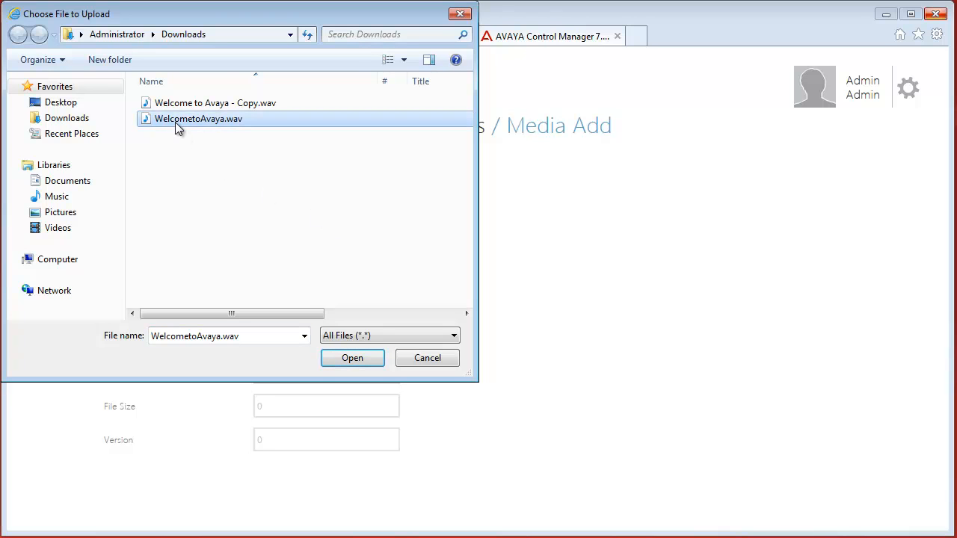
click(352, 357)
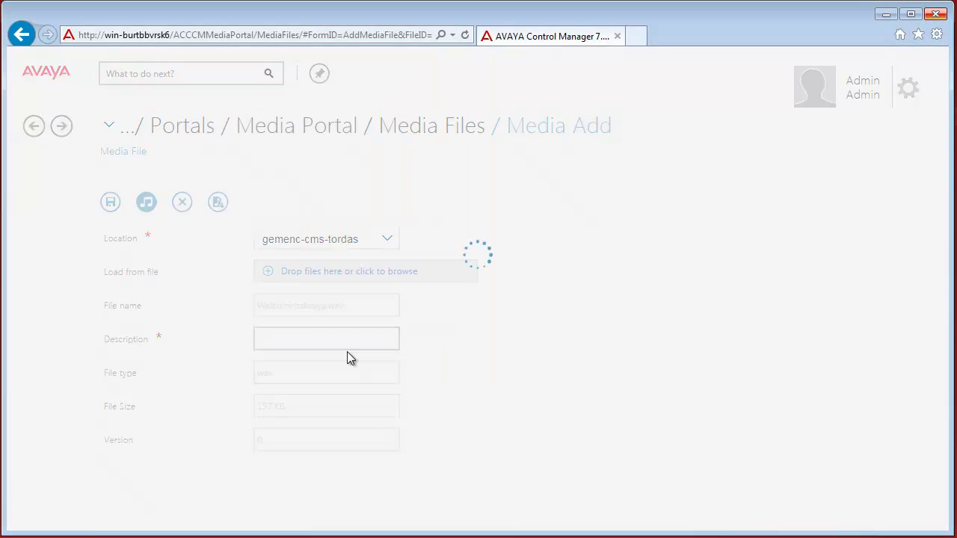
click(327, 339)
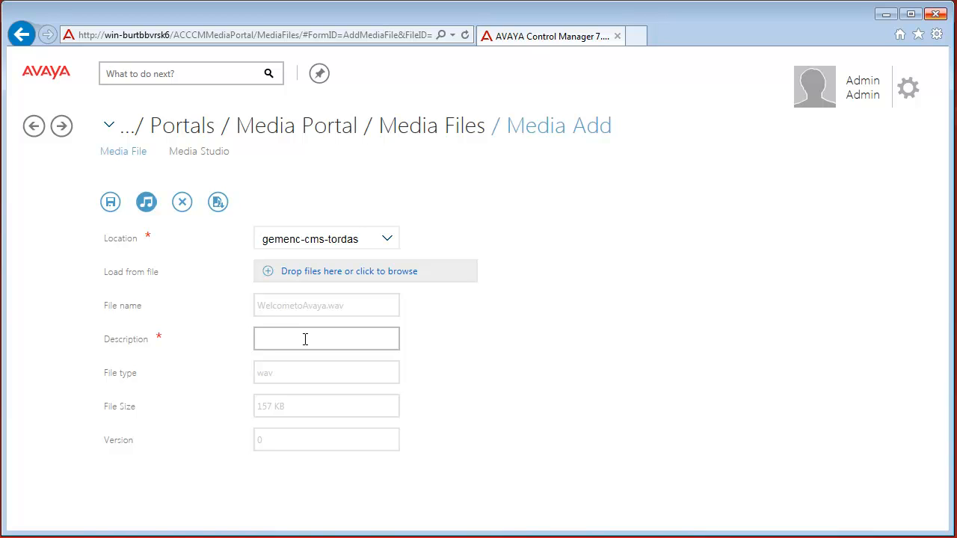
text(Ava)
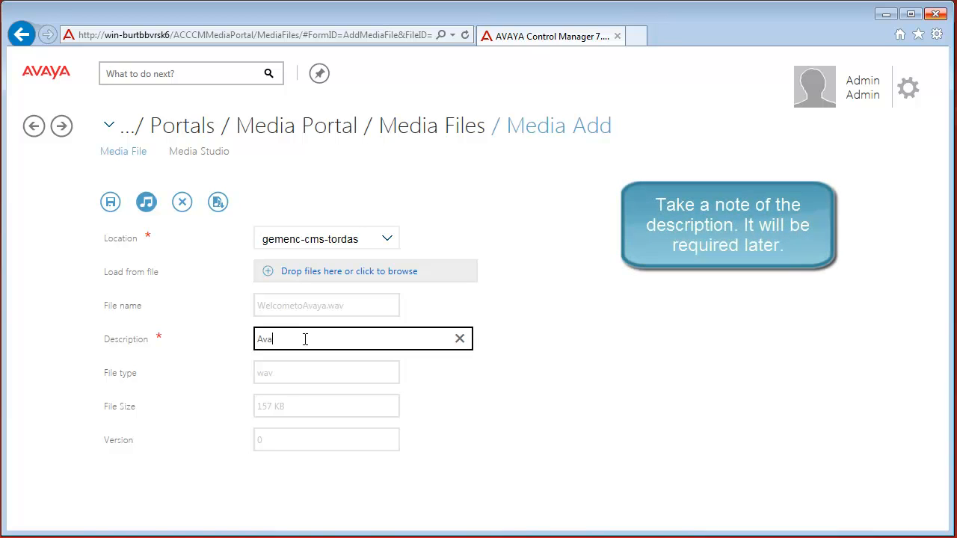
text(yaW)
text(elcome)
- Save the media file and start a distribution to a new location with board 001V9 ticked
click(110, 201)
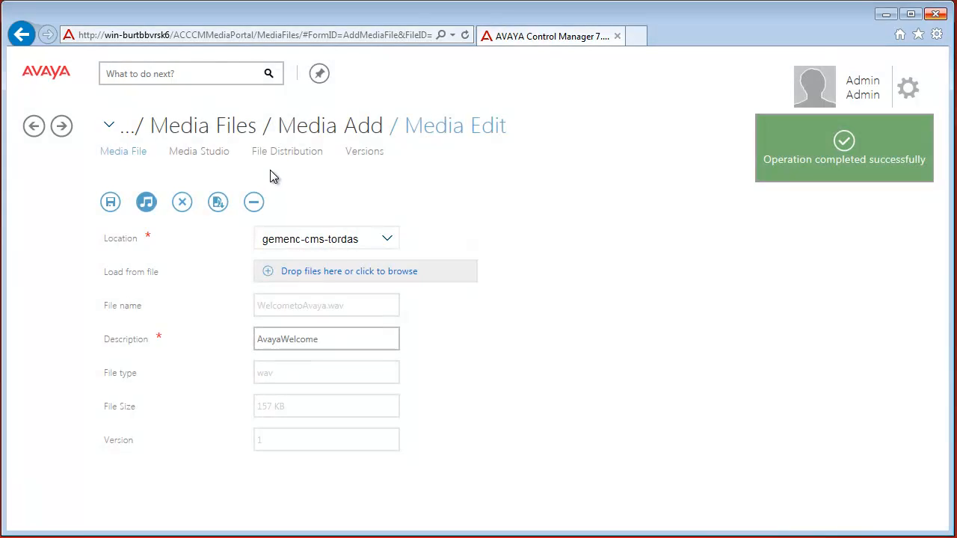
click(291, 156)
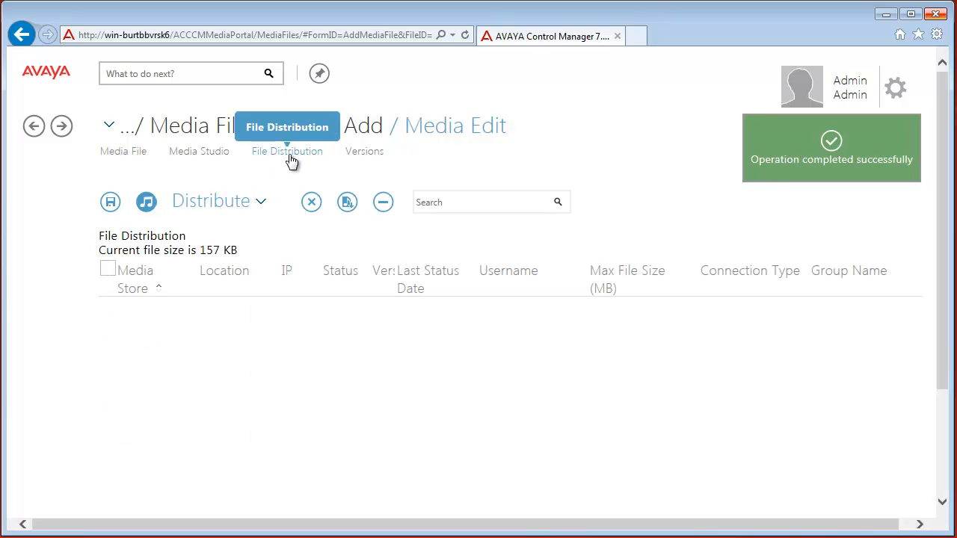
click(258, 202)
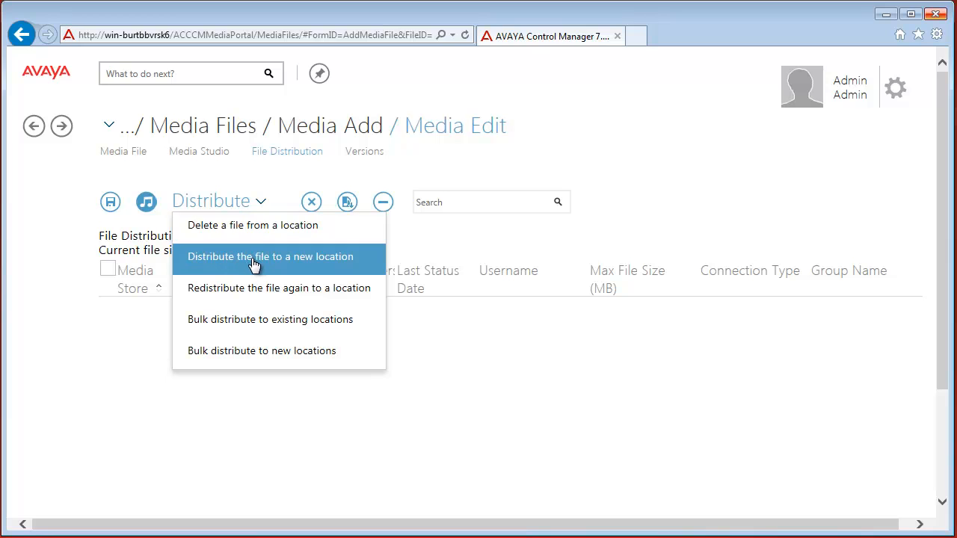
click(296, 260)
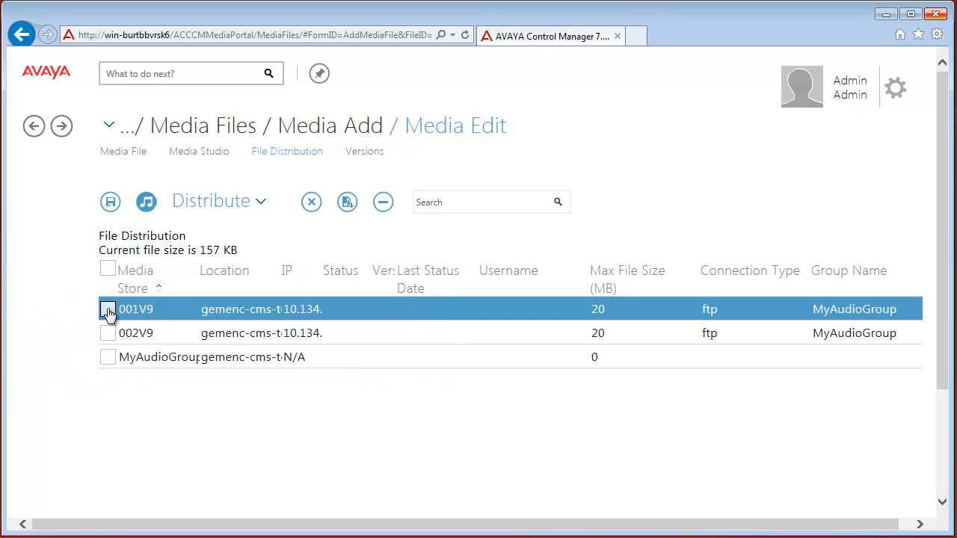
click(108, 310)
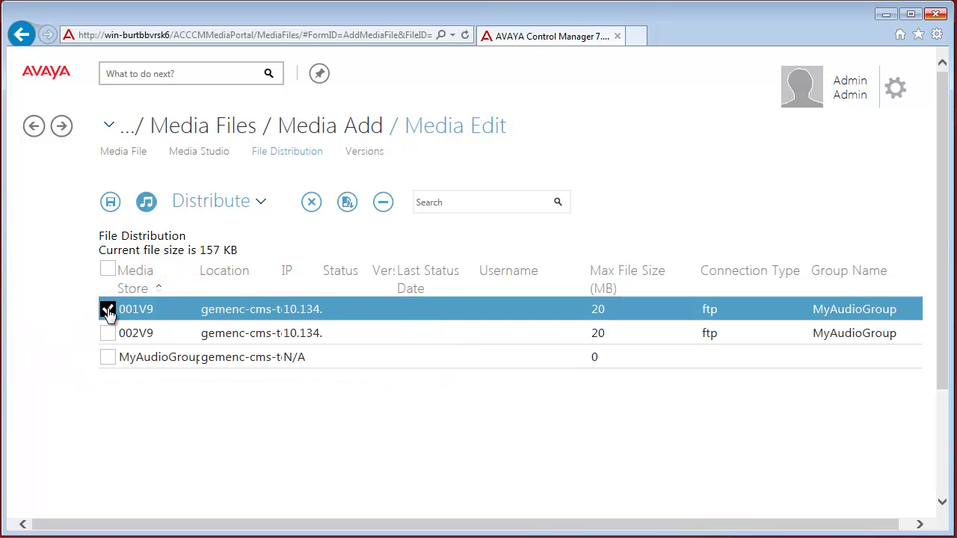
- Distribute WelcometoAvaya.wav to 001V9, confirm, and refresh until its status reads Finished
click(232, 208)
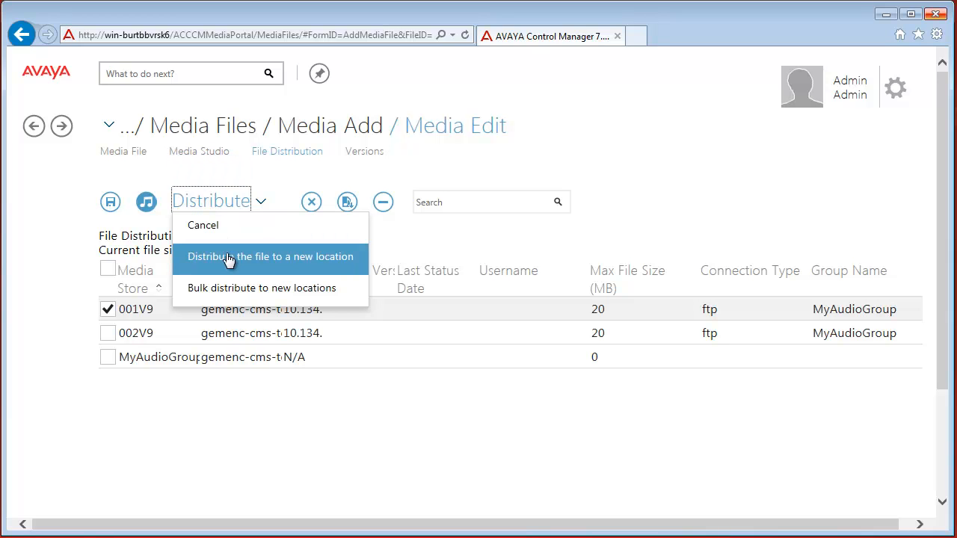
click(312, 261)
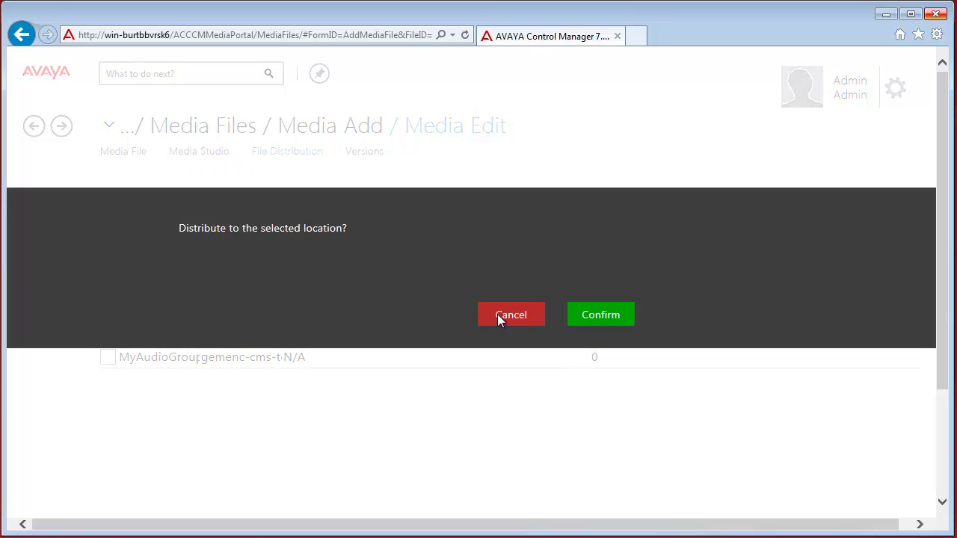
click(621, 316)
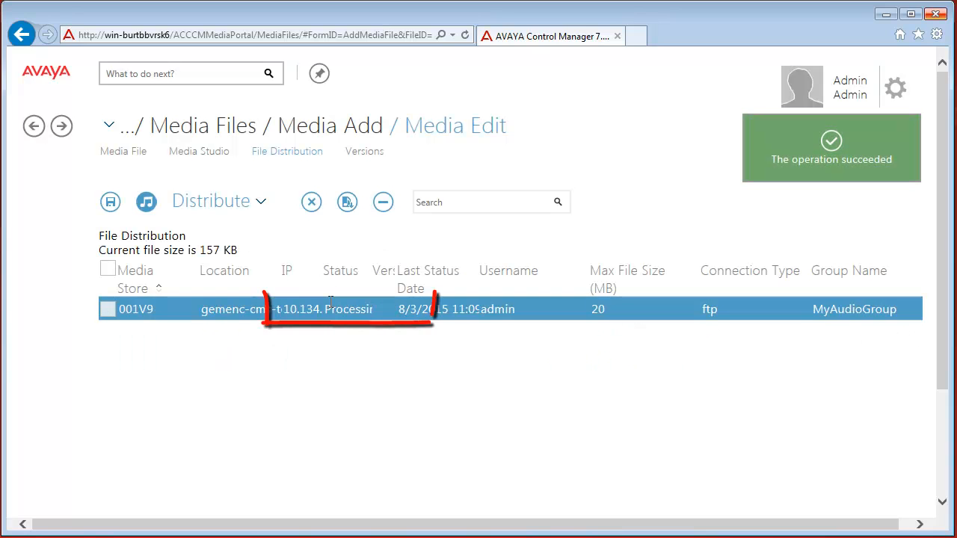
mouse_move(347, 309)
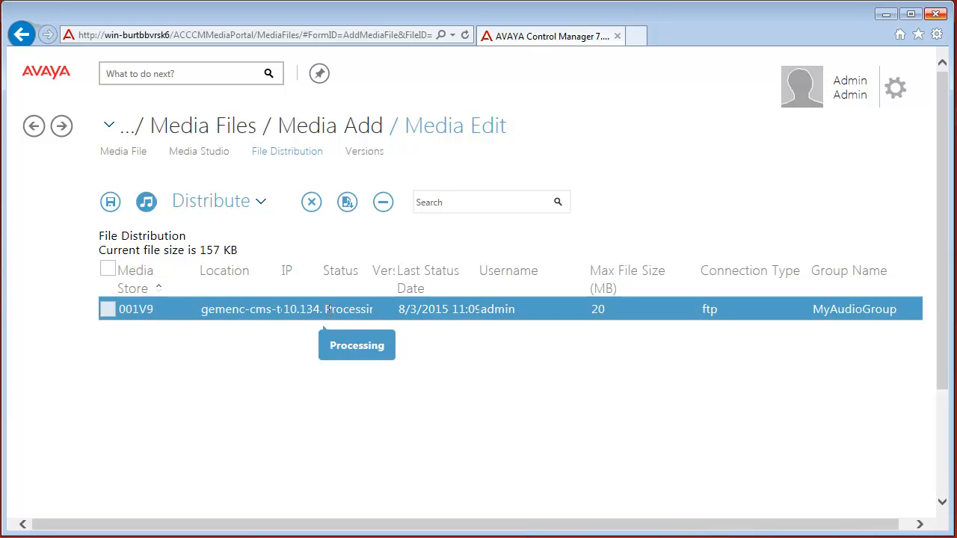
click(376, 313)
click(287, 151)
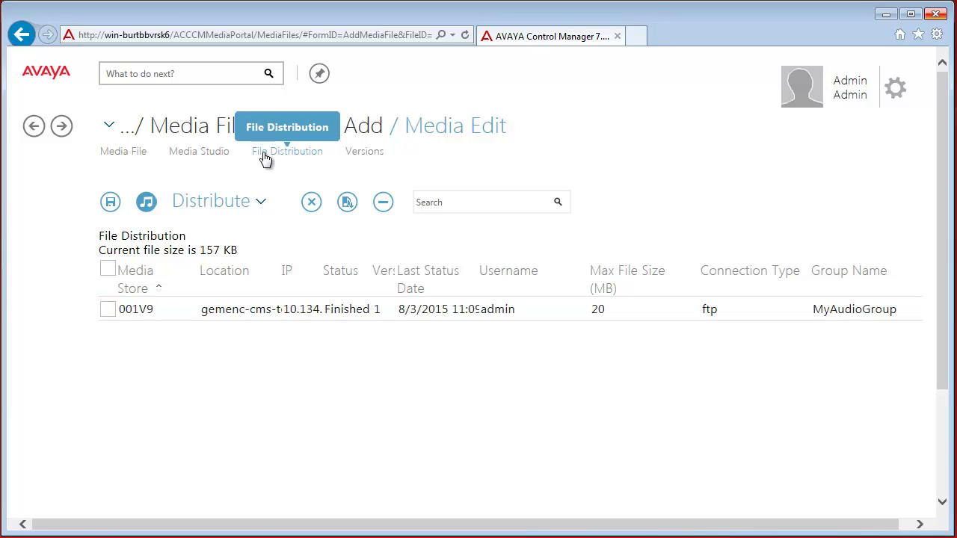
click(331, 309)
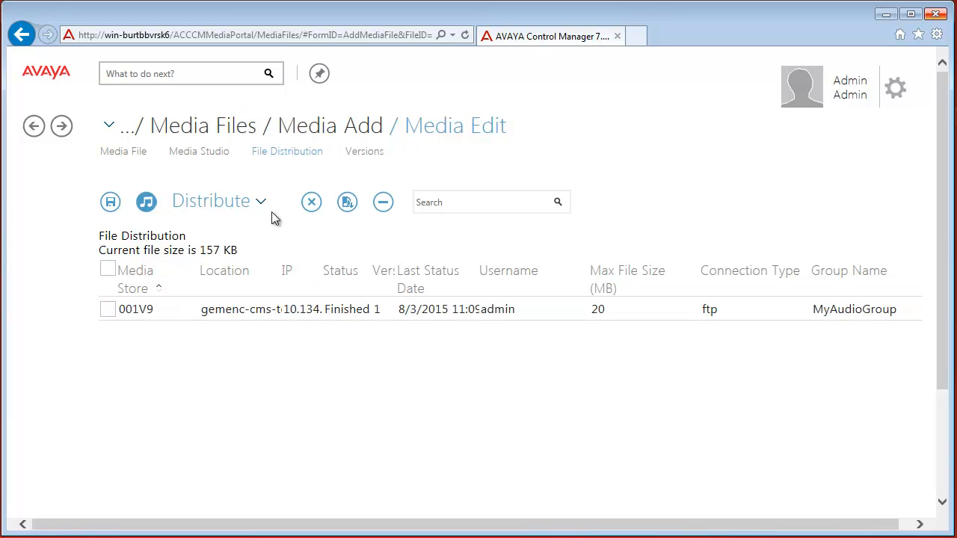
- Start a distribution to a new location and tick board 002V9 as the target
click(254, 203)
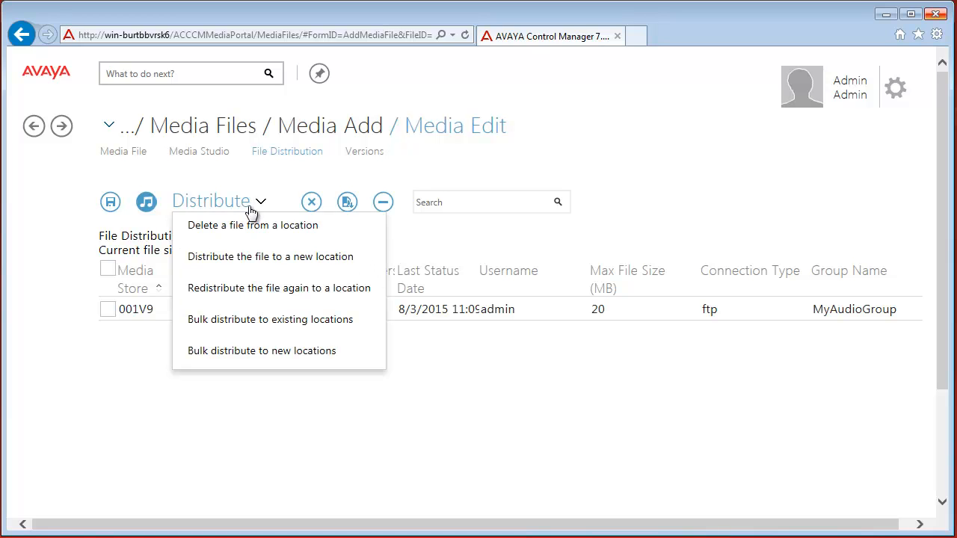
click(246, 254)
click(136, 332)
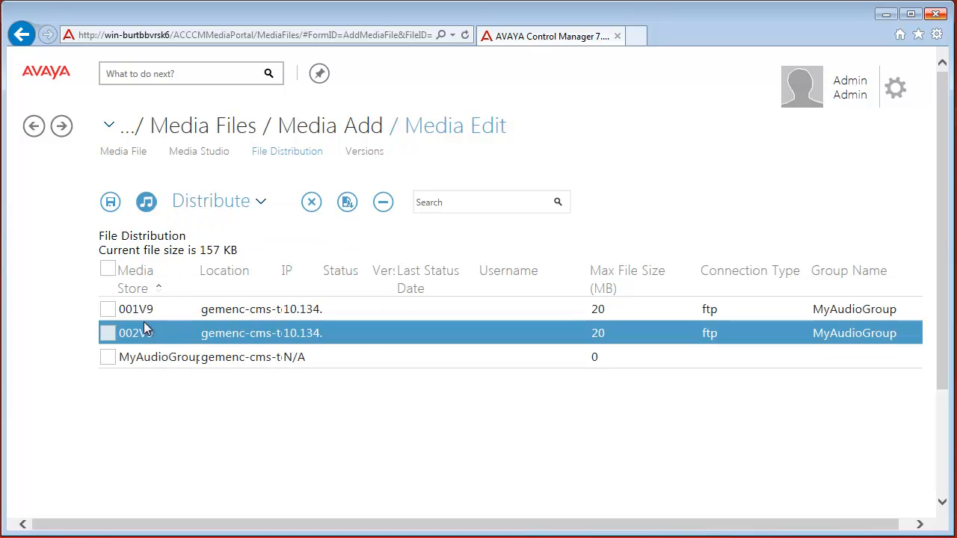
click(108, 333)
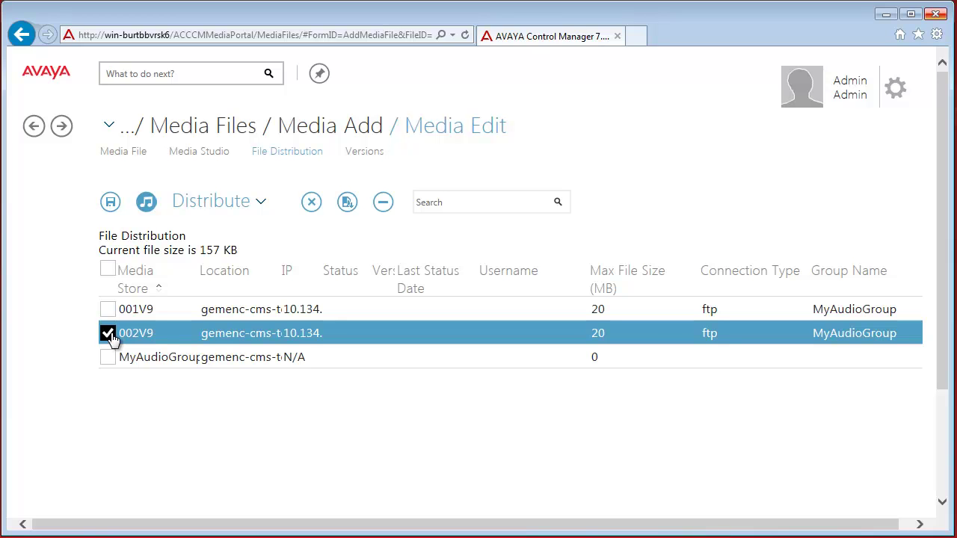
- Distribute the file to 002V9, confirm, then close and reopen the AvayaWelcome media file
click(224, 202)
click(253, 256)
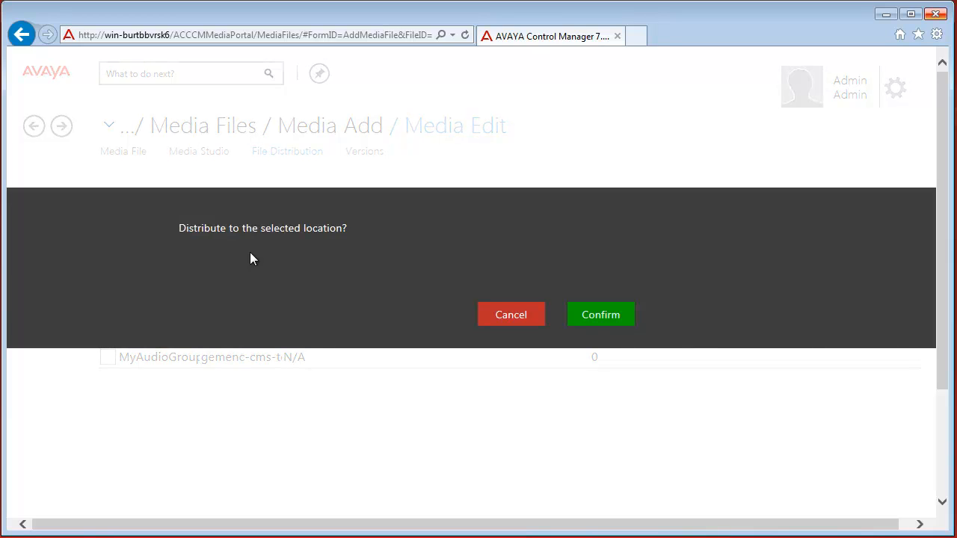
click(601, 314)
click(604, 320)
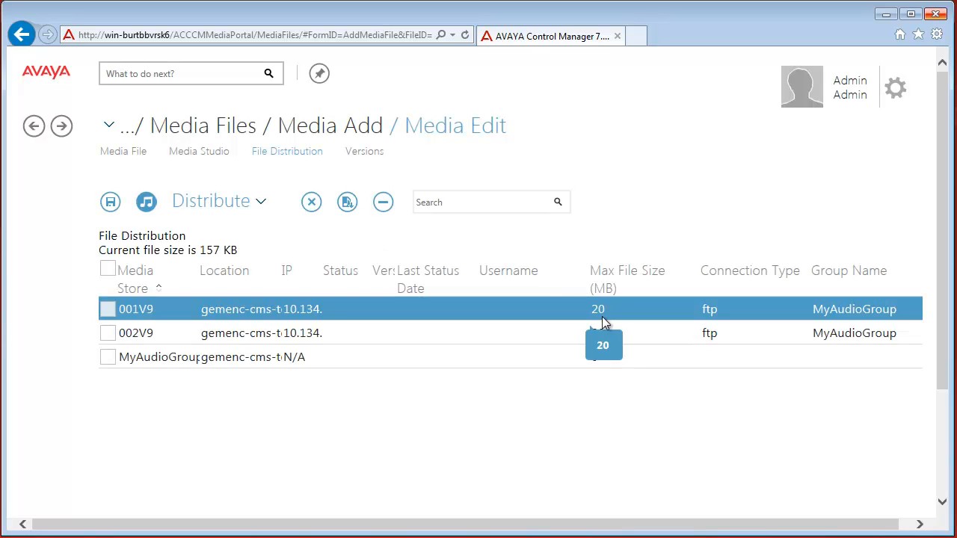
click(311, 201)
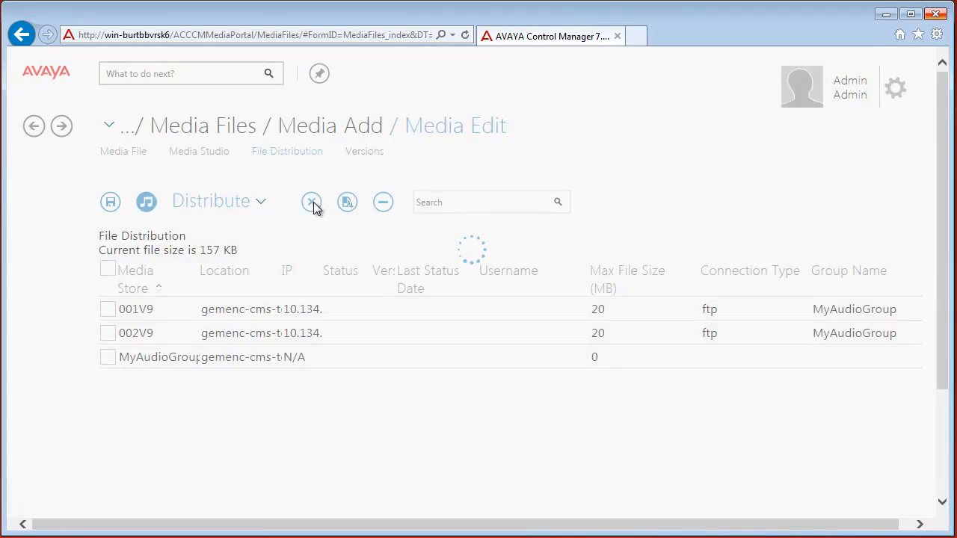
double_click(253, 282)
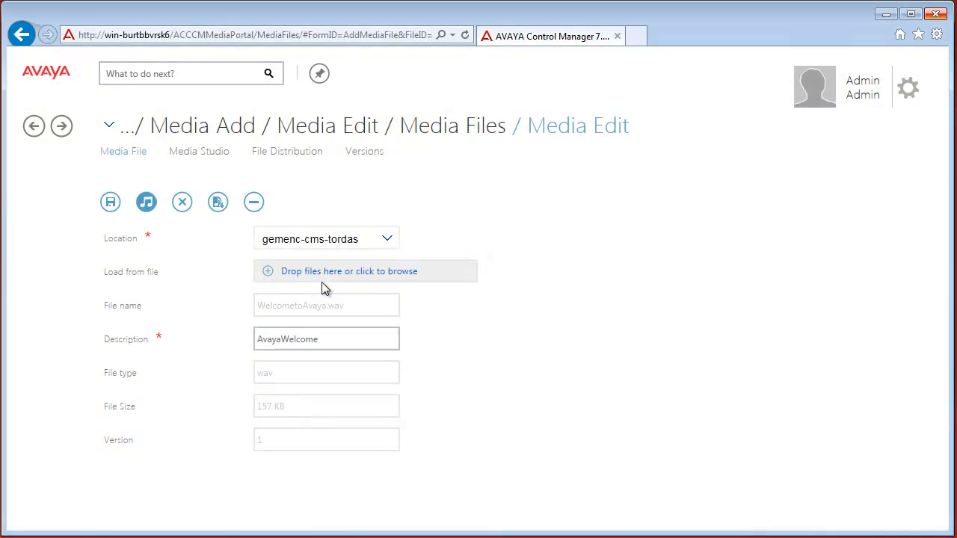
- Bring up an empty Announcement form at location gemenc-cms-tordas
click(287, 154)
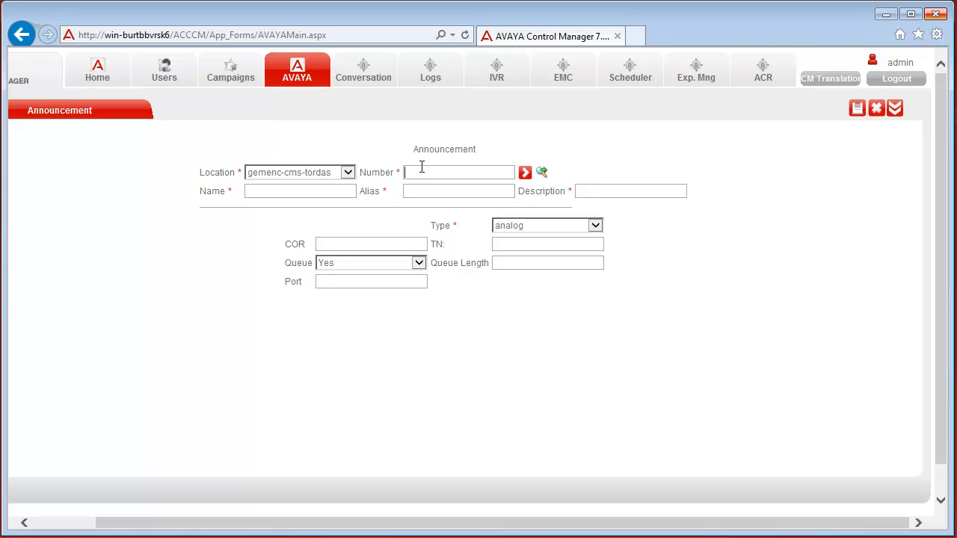
text(501)
text(5)
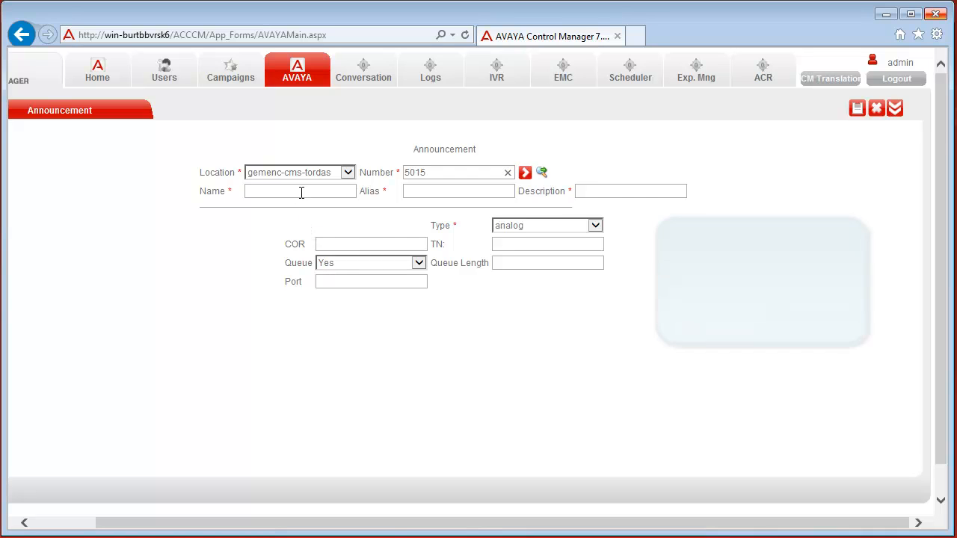
- Enter number 5015 with name, alias and description AvayaWelcome
click(301, 192)
text(Av)
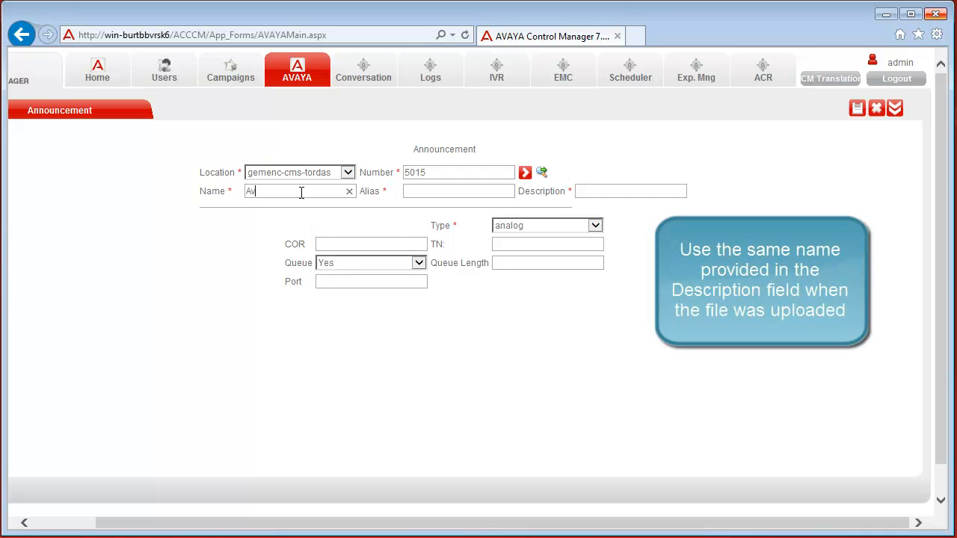
text(ayaWelcome)
key(Tab)
text(Av)
text(ayaWelcome)
key(Tab)
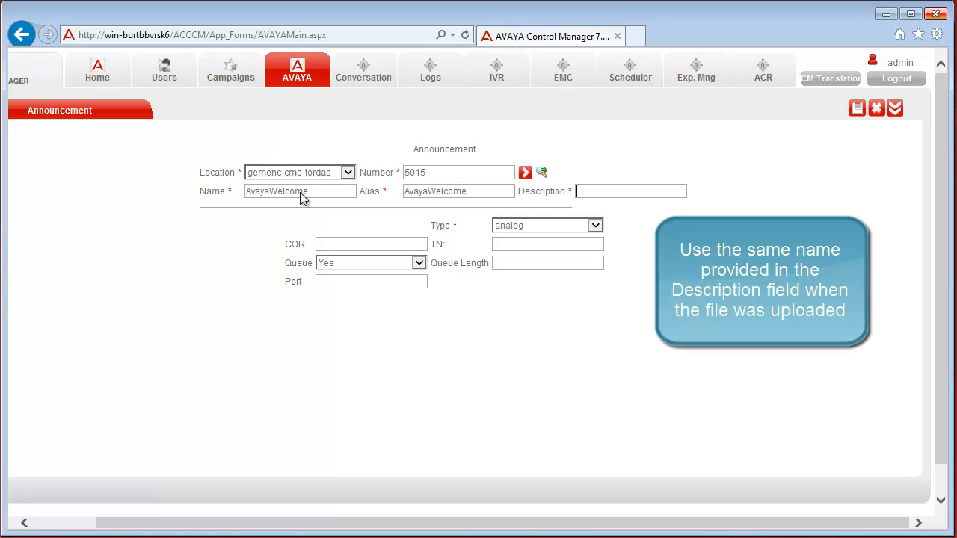
text(AvayaWelco)
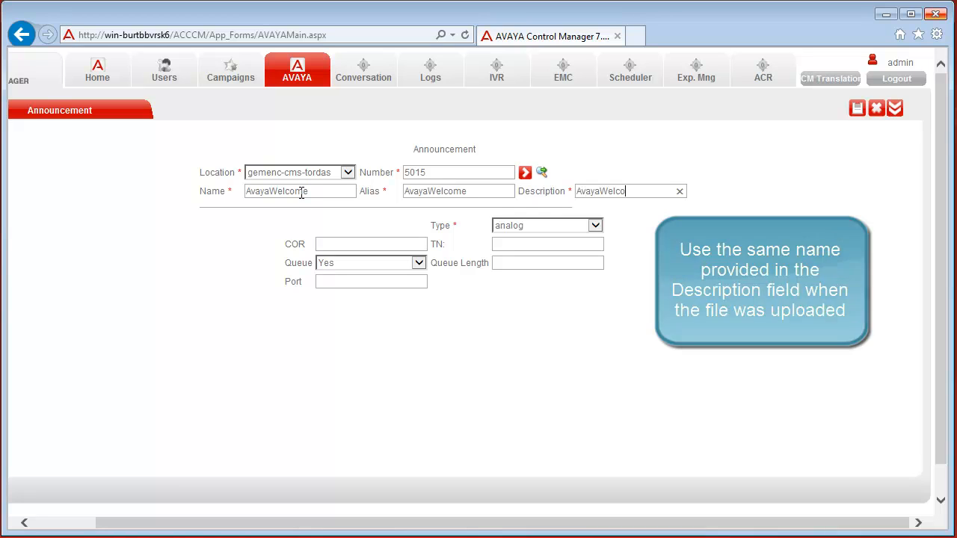
text(me)
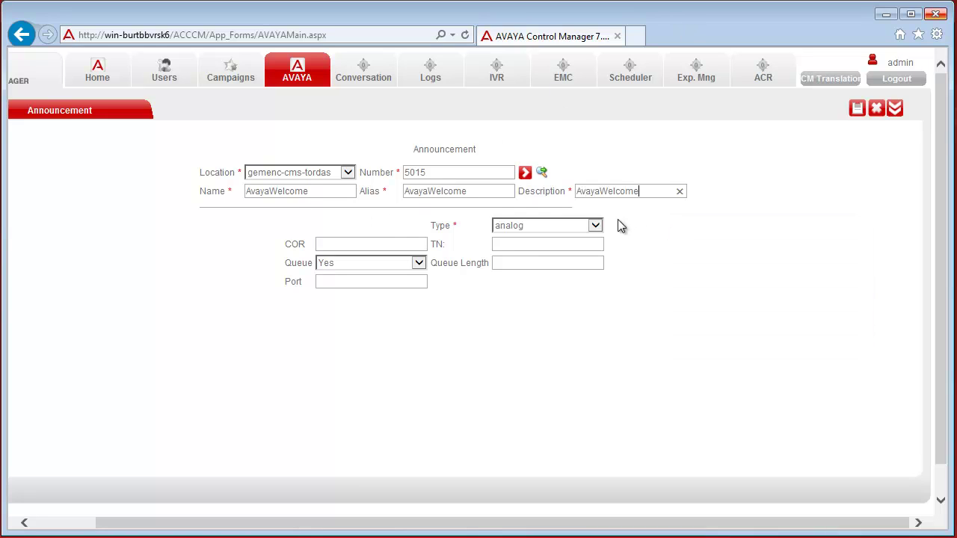
- Set the announcement type to integrated and the group/board to 001V9
click(595, 225)
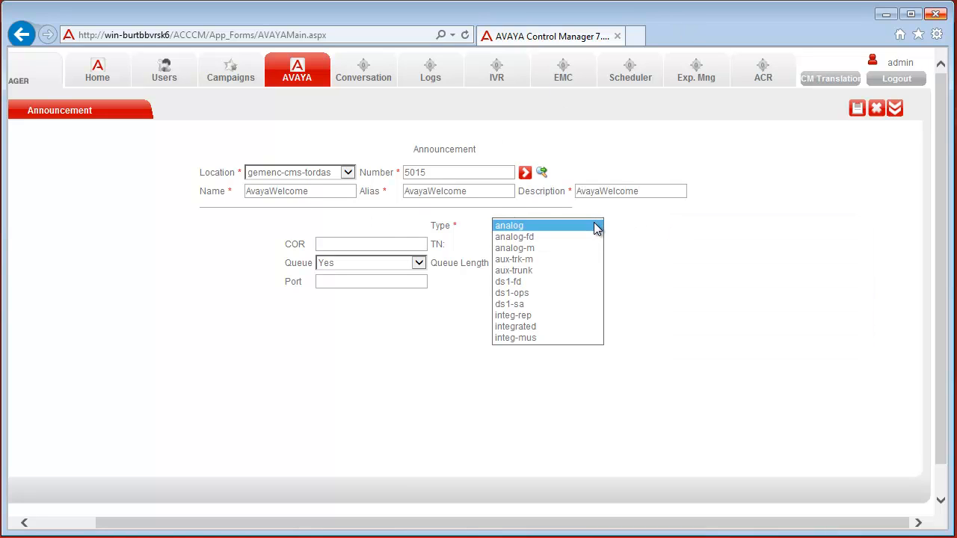
click(540, 326)
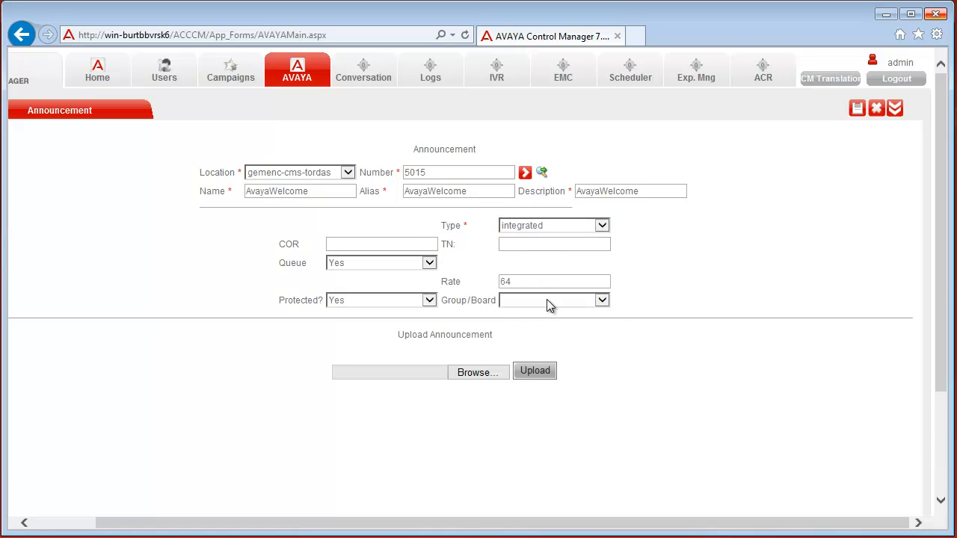
click(547, 299)
click(548, 316)
- Save announcement 5015 and dismiss the saved confirmation
click(857, 112)
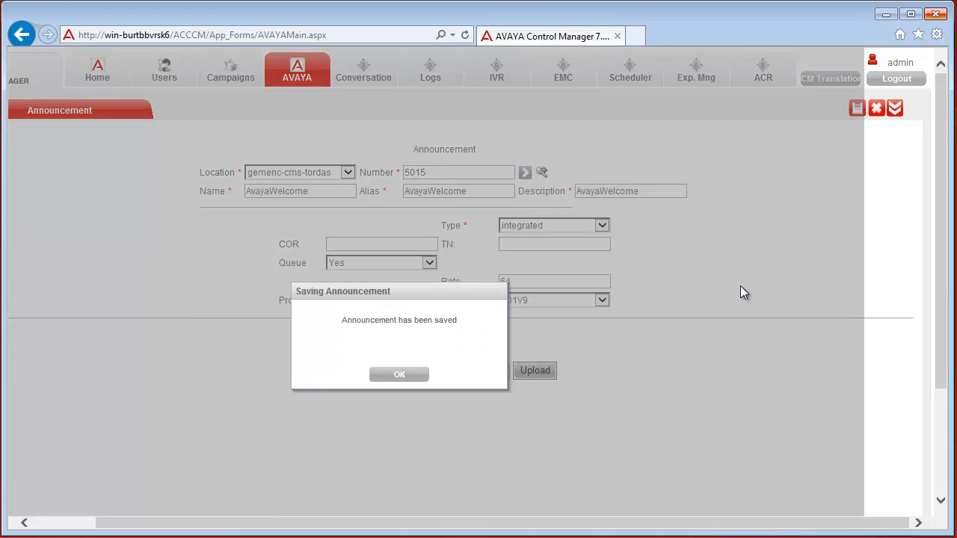
click(418, 378)
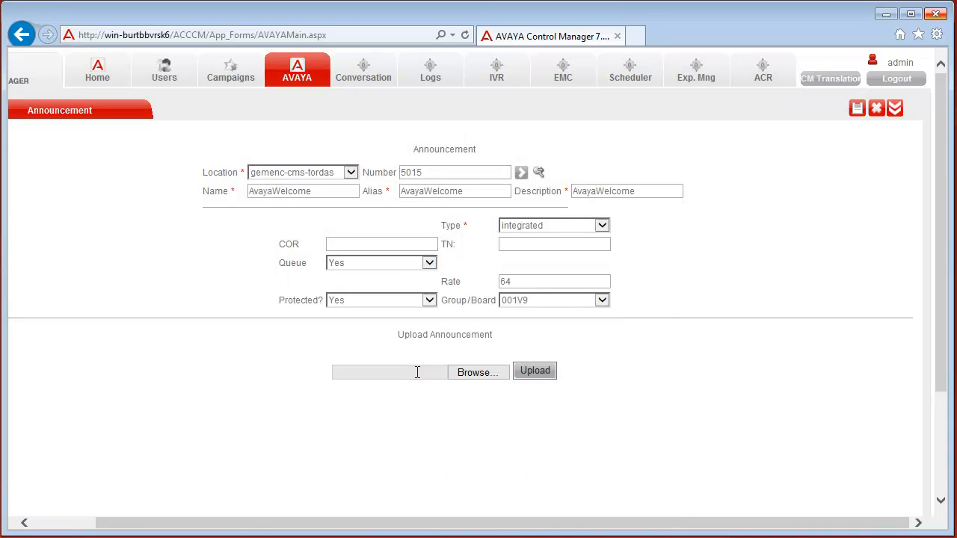